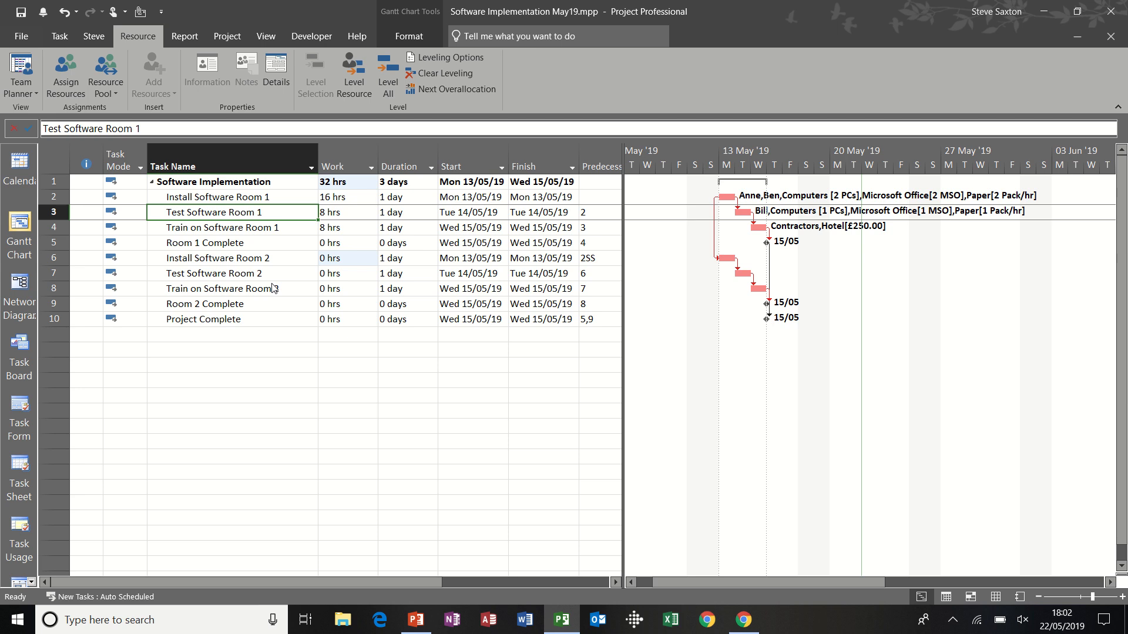
Step: Review the resources assigned to Install Software Room 1 and assign the first listed resource to Install Software Room 2
{"action": "left_click", "coordinate": [253, 201]}
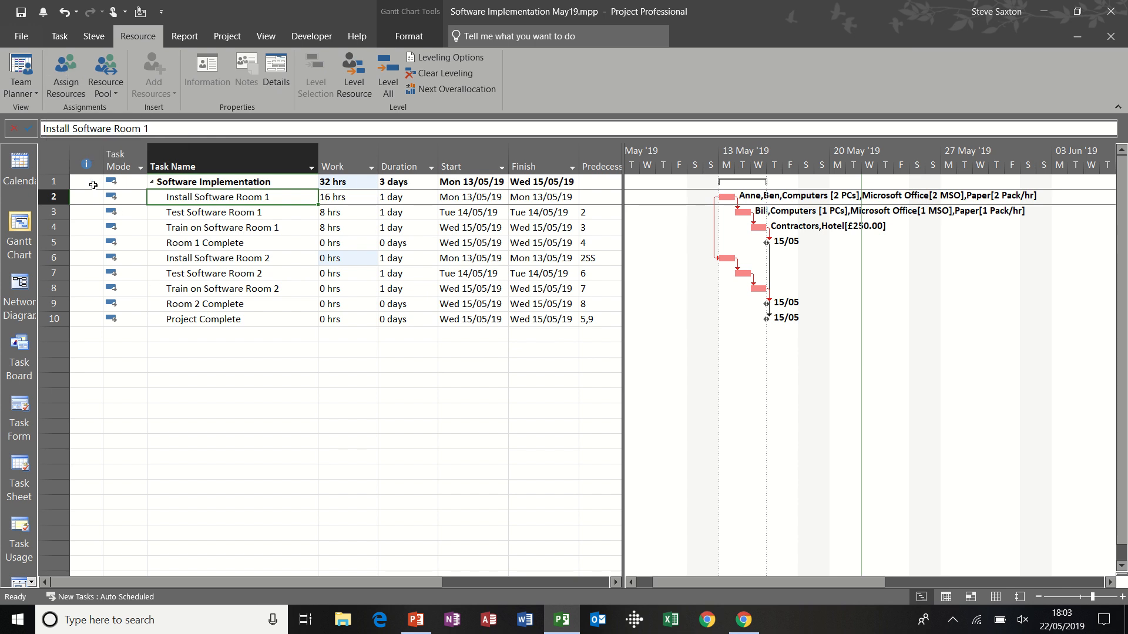
{"action": "left_click", "coordinate": [66, 73]}
{"action": "left_click_drag", "start_coordinate": [817, 301], "coordinate": [719, 257]}
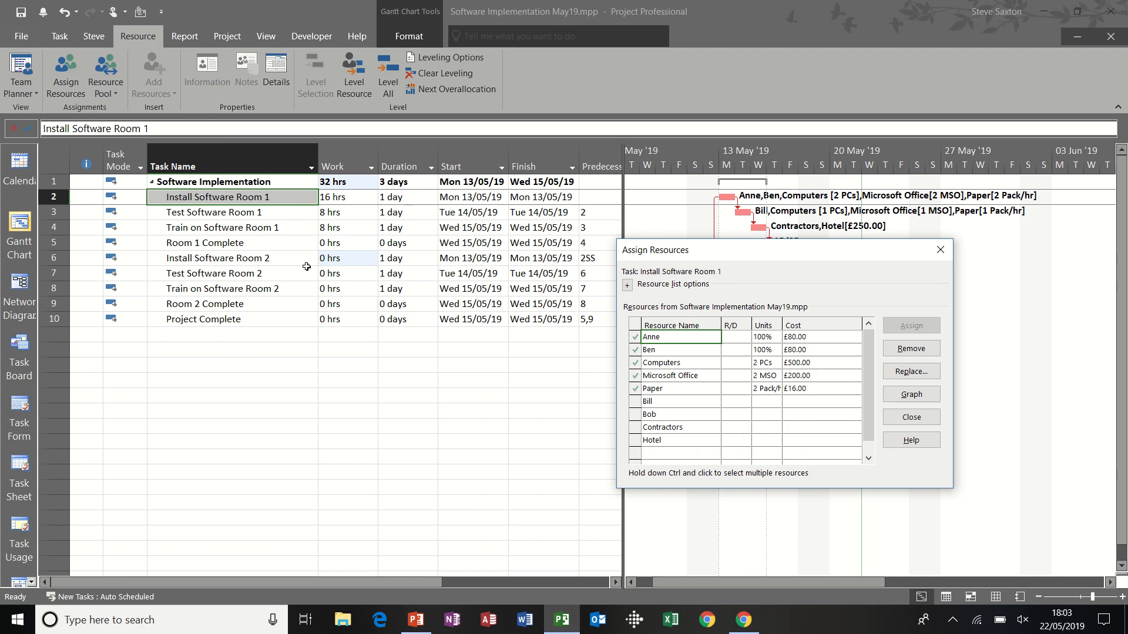
{"action": "left_click", "coordinate": [252, 258]}
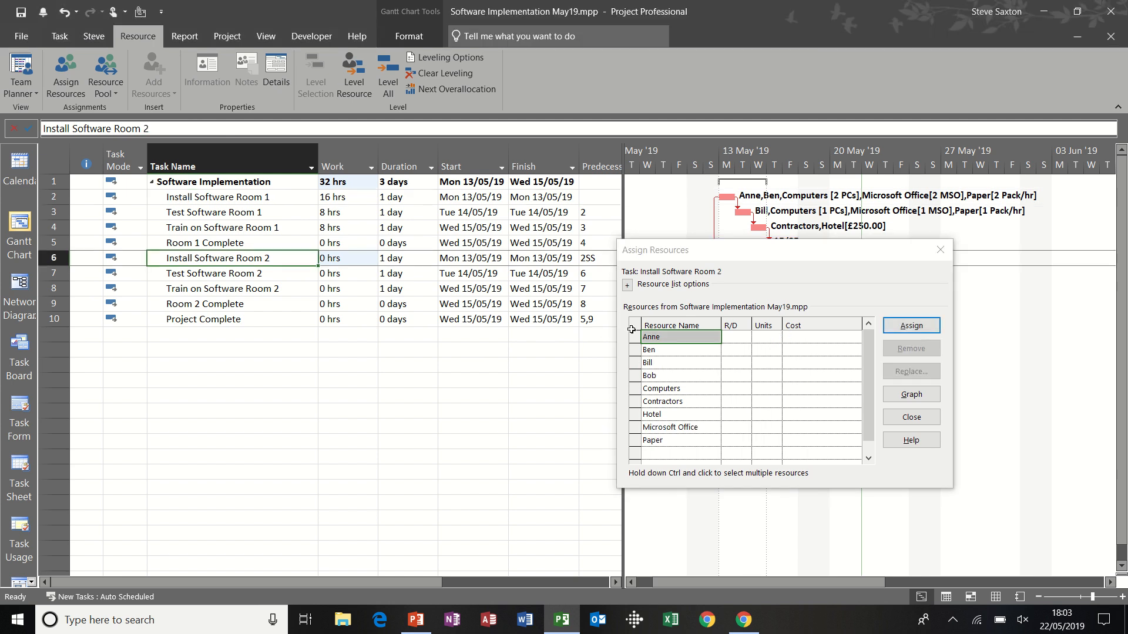
{"action": "left_click", "coordinate": [905, 329]}
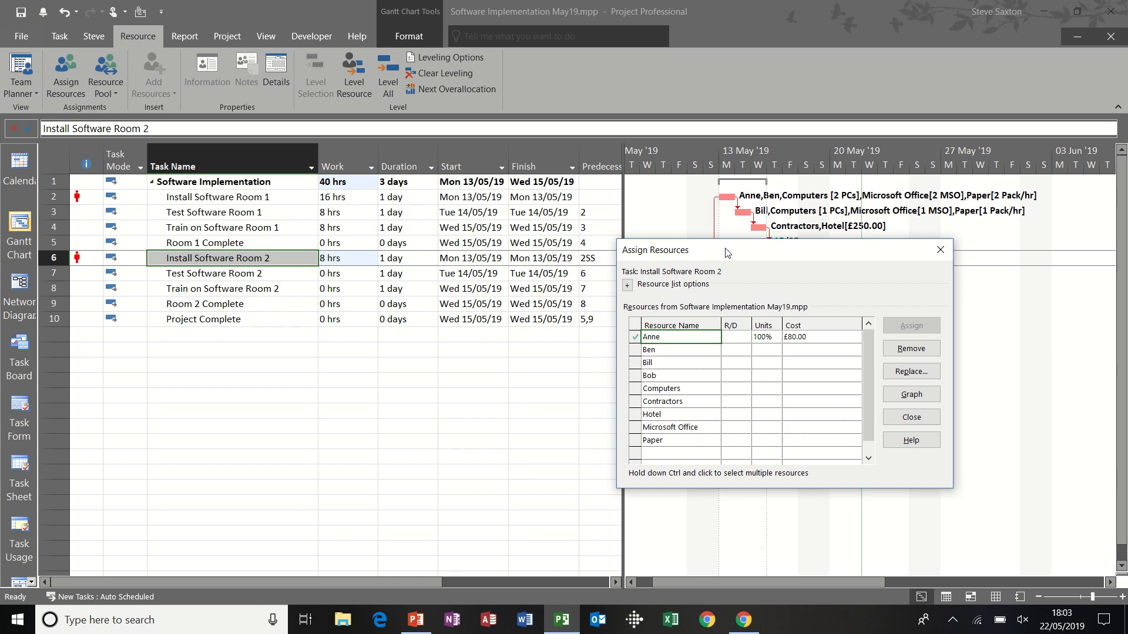
{"action": "left_click_drag", "start_coordinate": [728, 252], "coordinate": [544, 224]}
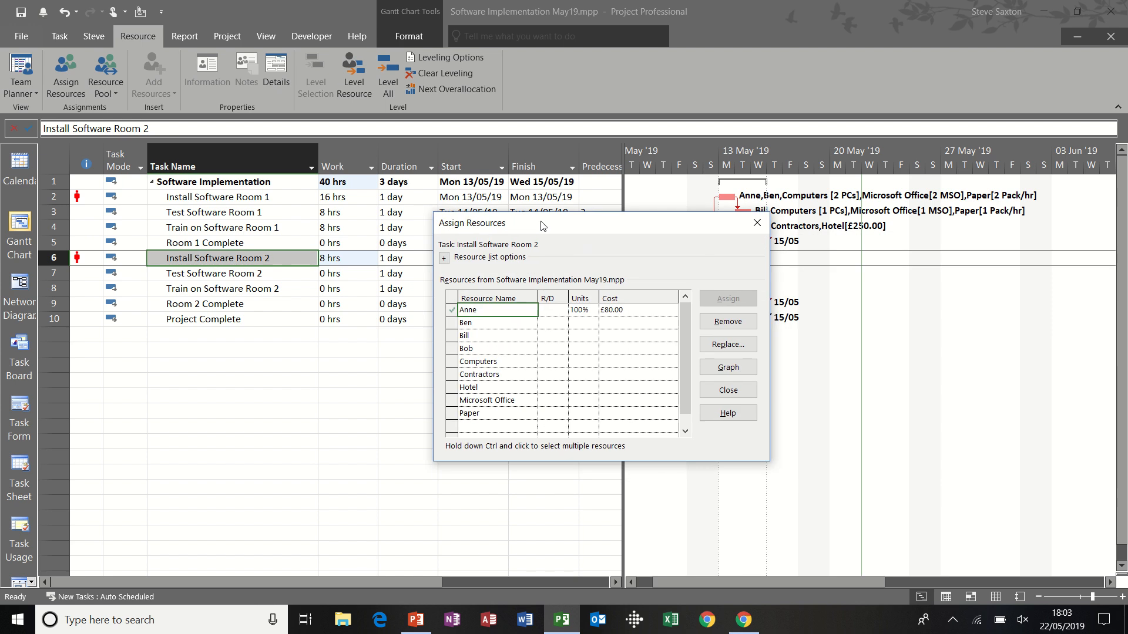
{"action": "left_click", "coordinate": [758, 223]}
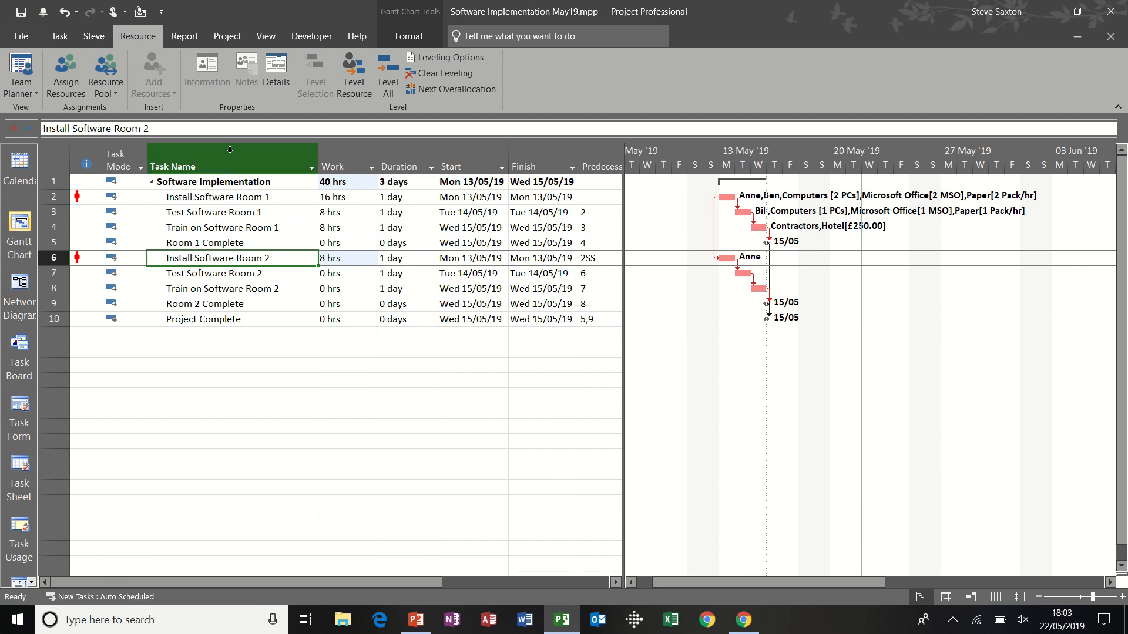
Step: Show a details pane with the Resource Usage view beneath the Gantt Chart
{"action": "left_click", "coordinate": [265, 39]}
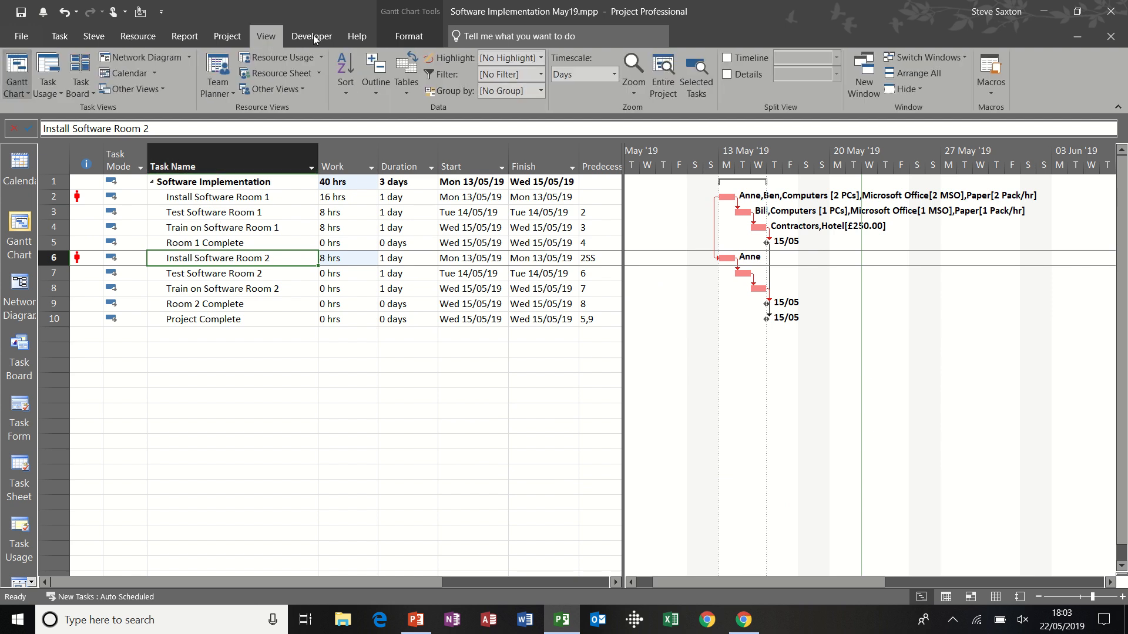
{"action": "left_click", "coordinate": [728, 74]}
{"action": "left_click", "coordinate": [835, 76]}
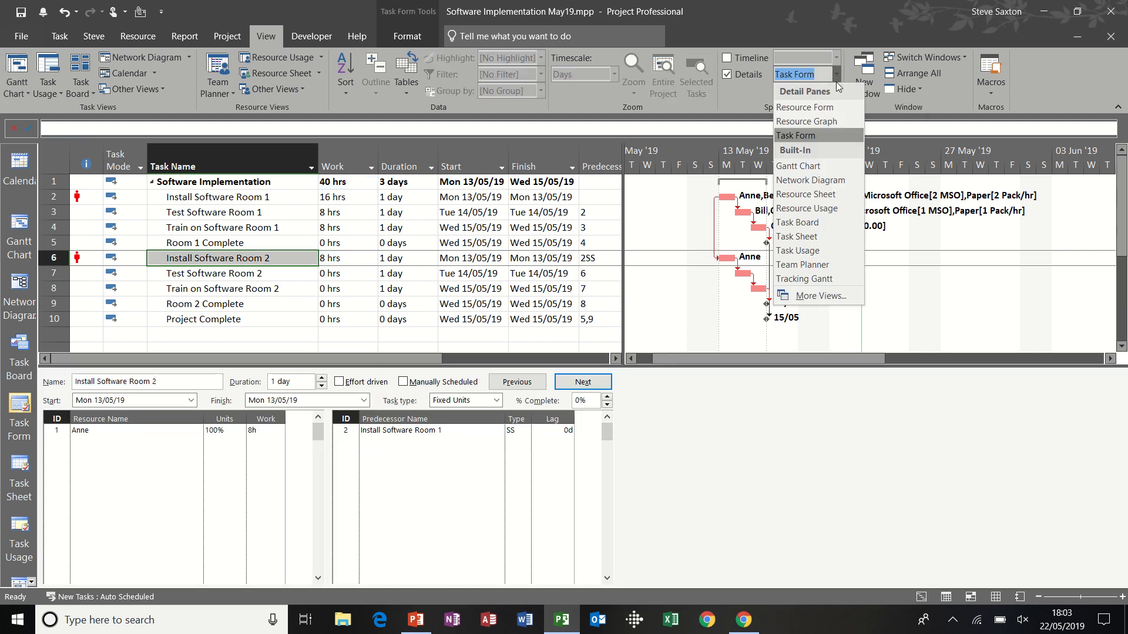
{"action": "left_click", "coordinate": [829, 208]}
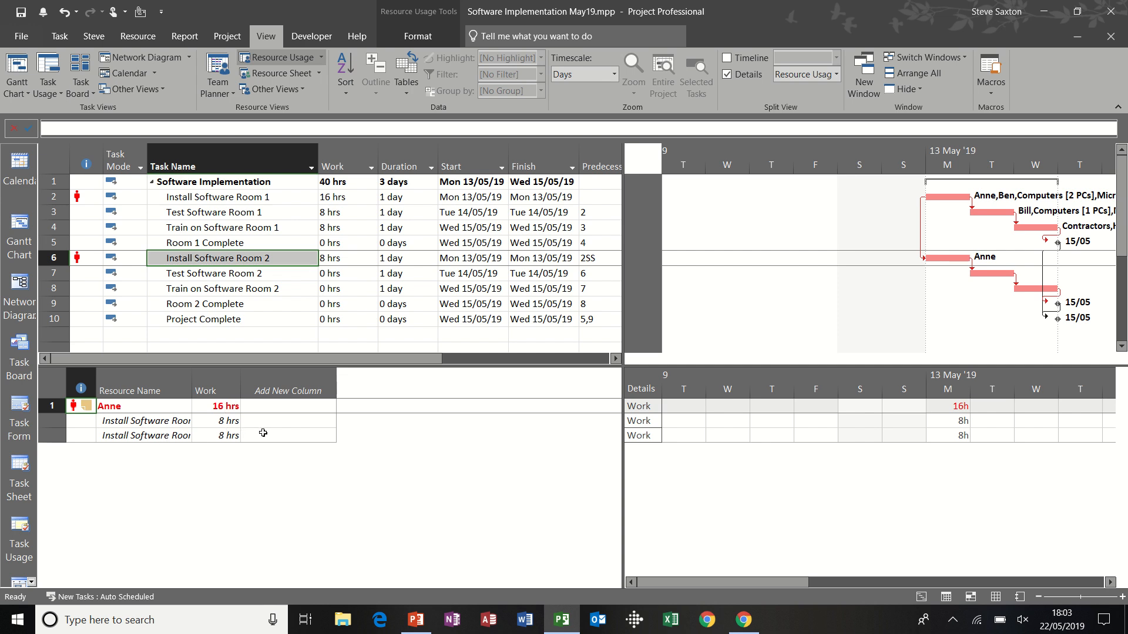
Step: Add an Overtime Work column to the resource usage table in the details pane
{"action": "left_click", "coordinate": [285, 381]}
{"action": "type", "text": "overtime Cost"}
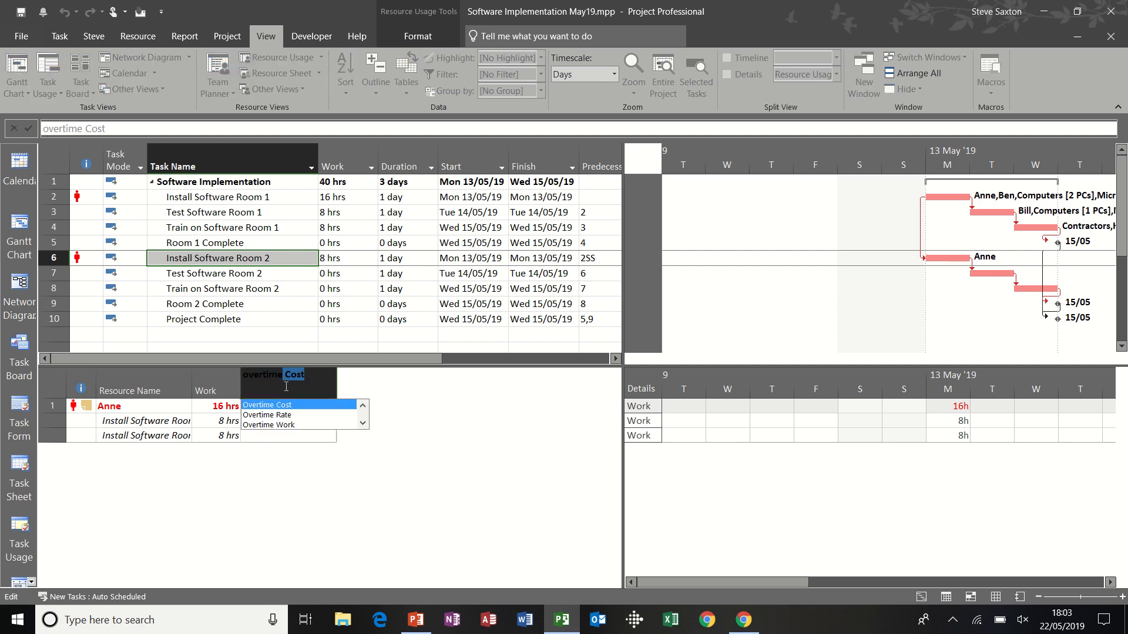
{"action": "left_click", "coordinate": [284, 425]}
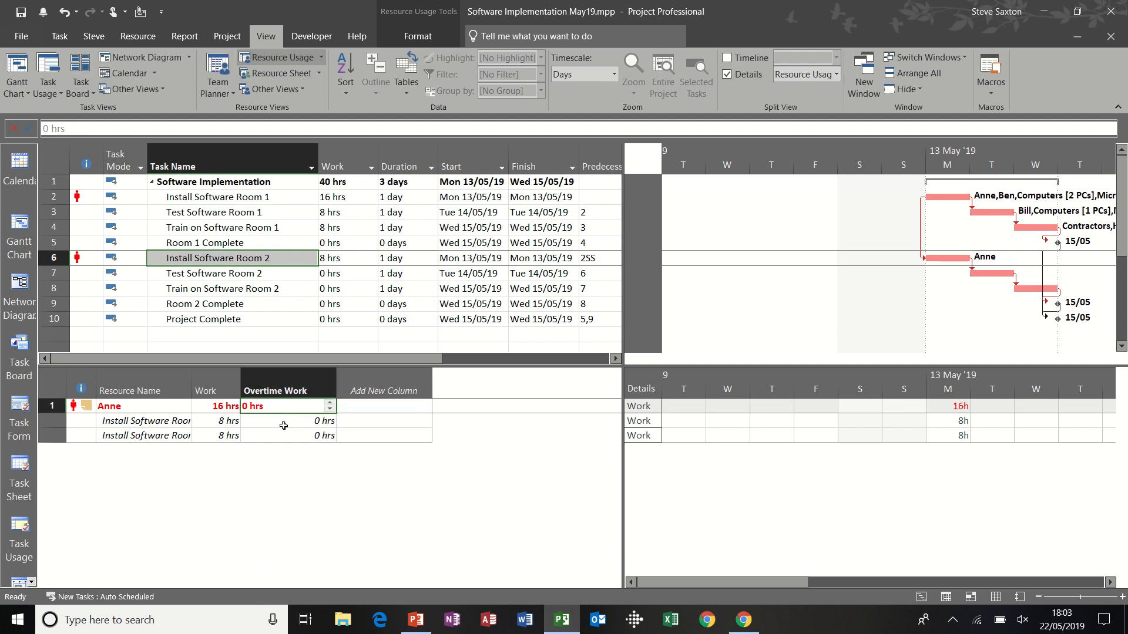
Step: Set the overtime work of the resource's Install Software Room 2 assignment to 8 hours and hide the details pane
{"action": "left_click", "coordinate": [296, 435]}
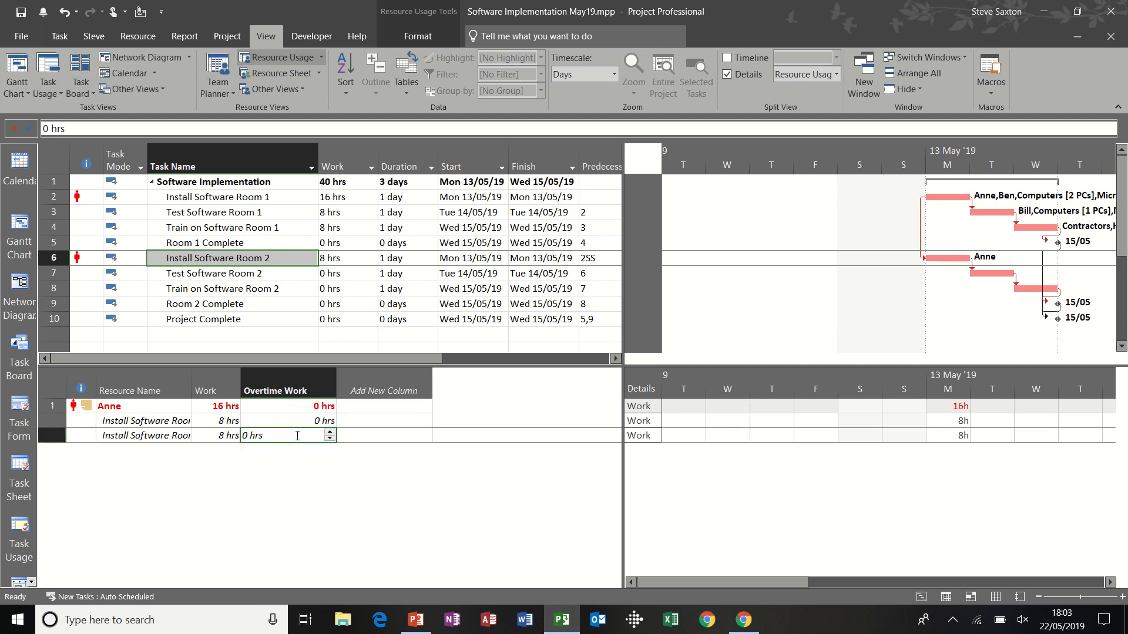
{"action": "left_click", "coordinate": [298, 435]}
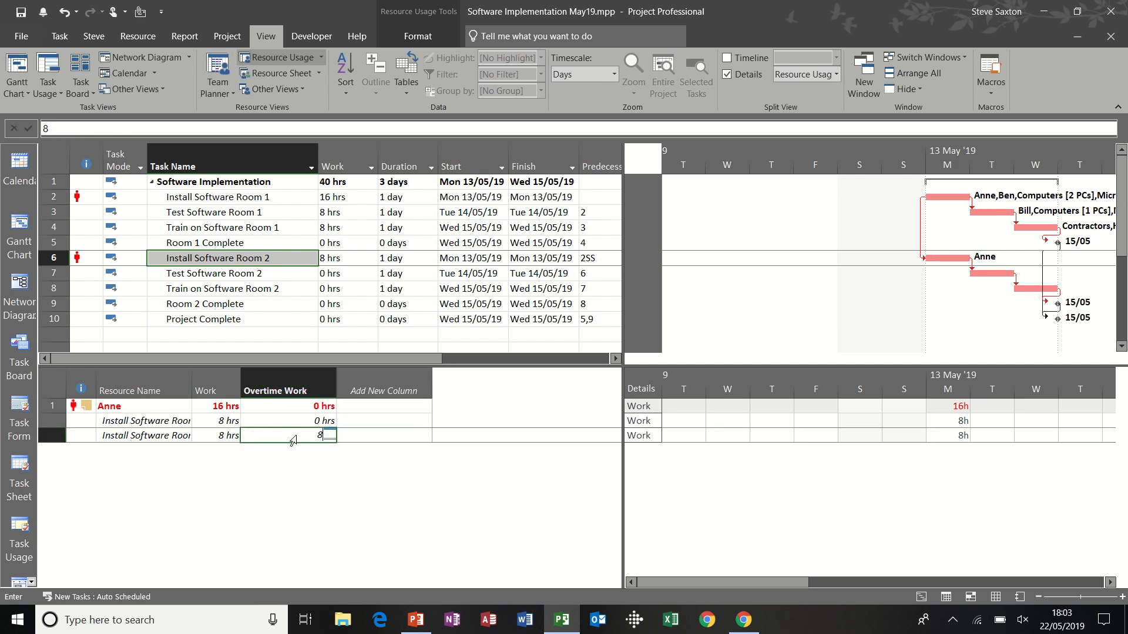
{"action": "type", "text": "8"}
{"action": "left_click", "coordinate": [356, 424]}
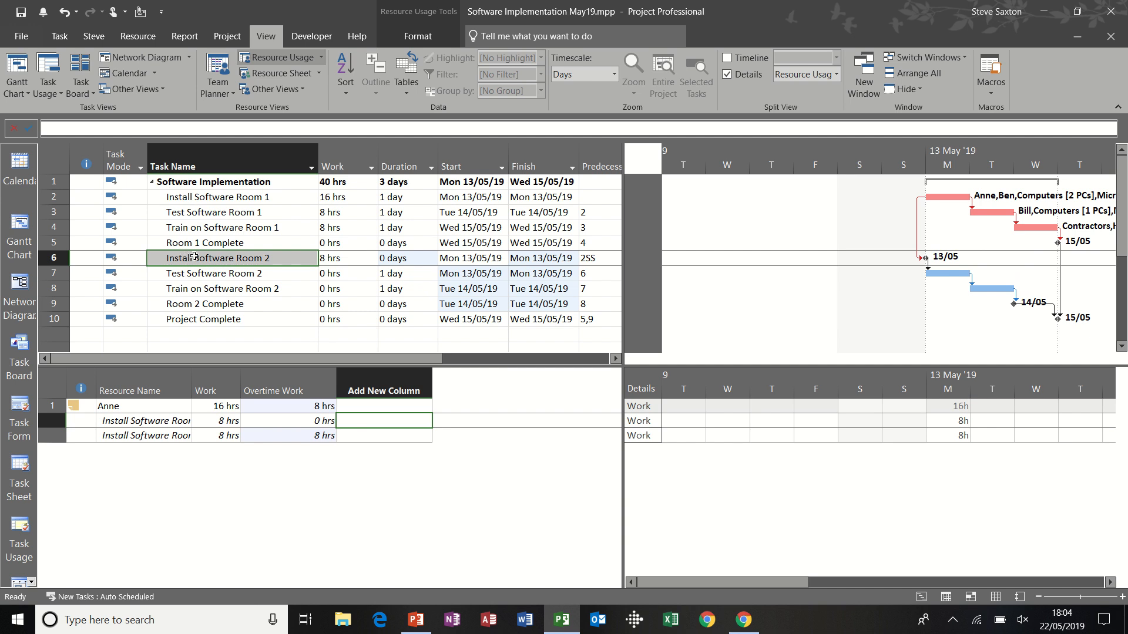
{"action": "left_click", "coordinate": [728, 74]}
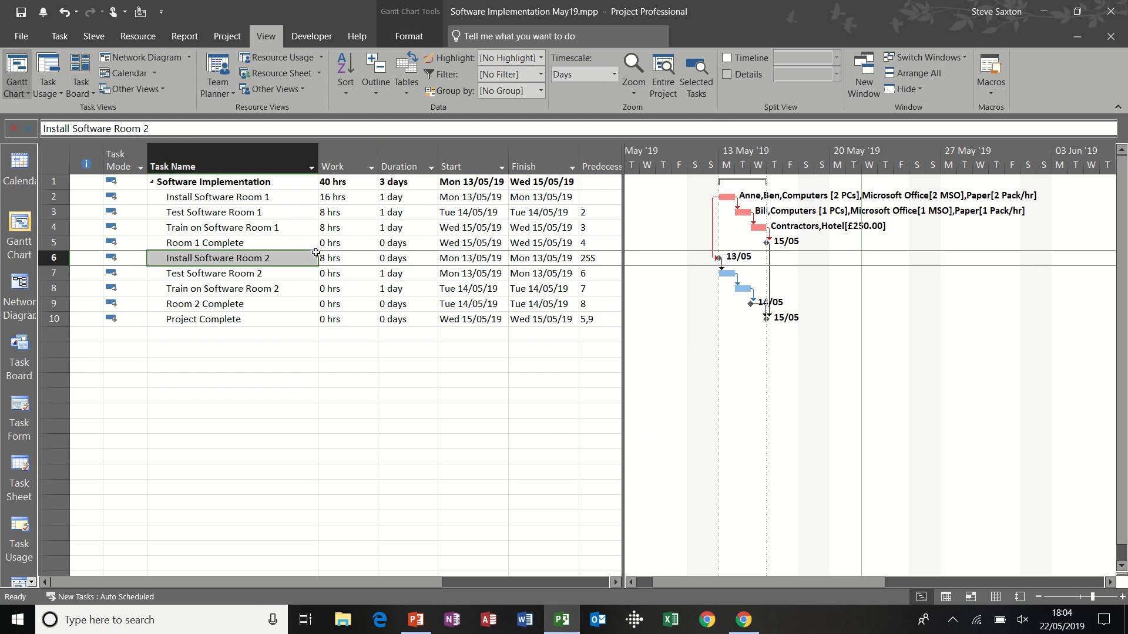
Step: Remove the assigned resource from Install Software Room 2 and close the resource assignment dialog
{"action": "left_click", "coordinate": [145, 36]}
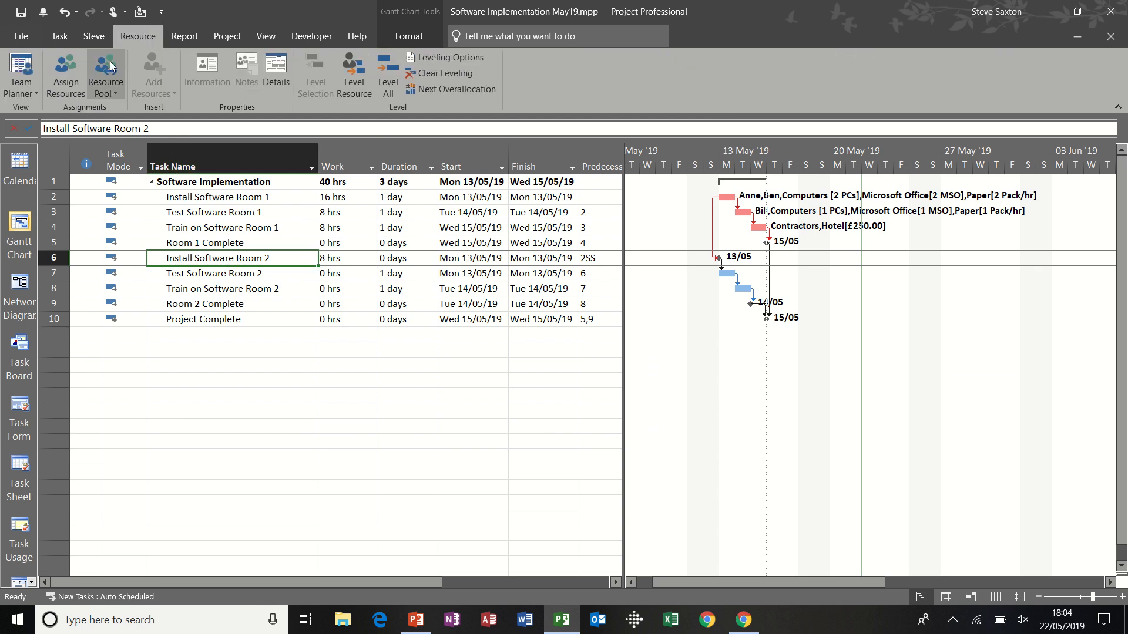
{"action": "left_click", "coordinate": [73, 70]}
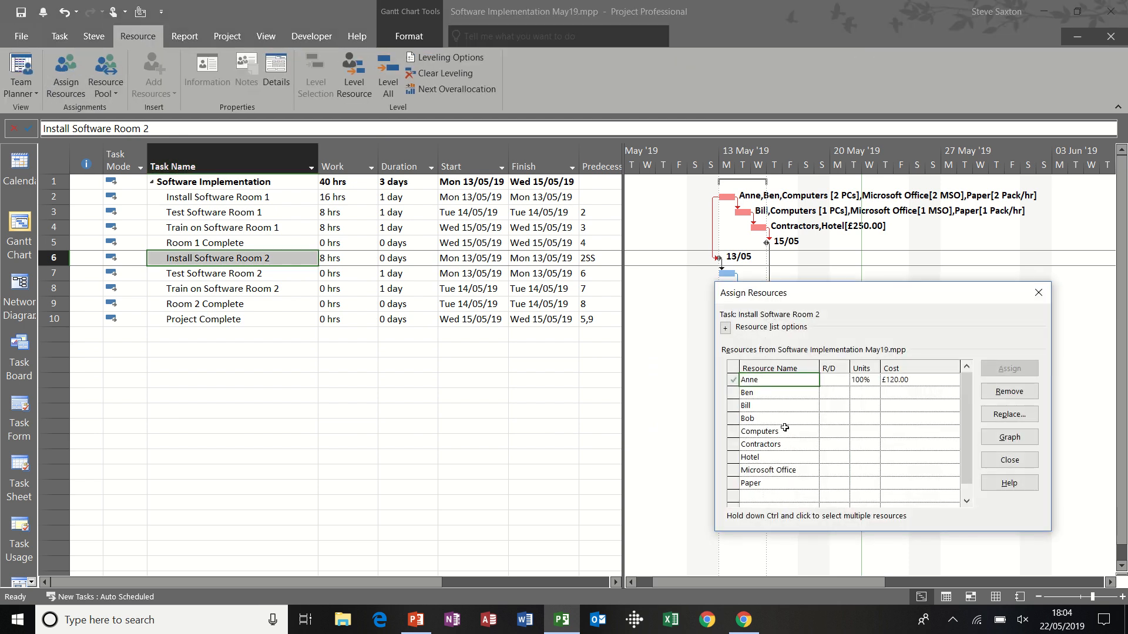
{"action": "left_click", "coordinate": [1009, 392]}
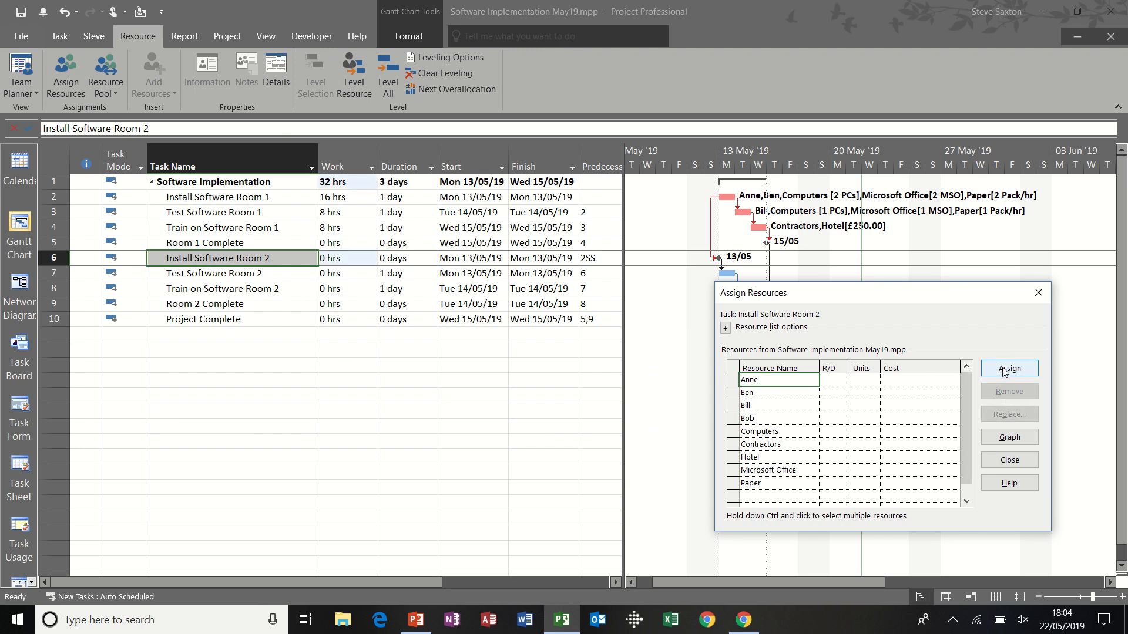
{"action": "left_click", "coordinate": [1038, 292]}
Step: Set the duration of Install Software Room 2 to 1 day
{"action": "left_click", "coordinate": [414, 258]}
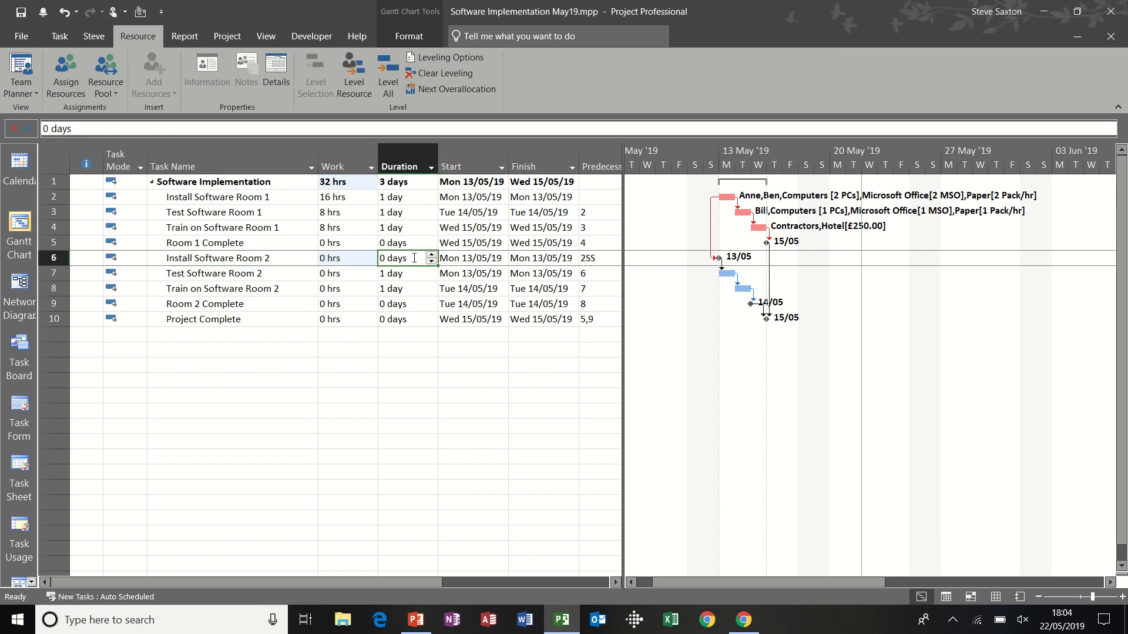
{"action": "type", "text": "1"}
{"action": "key", "text": "Return"}
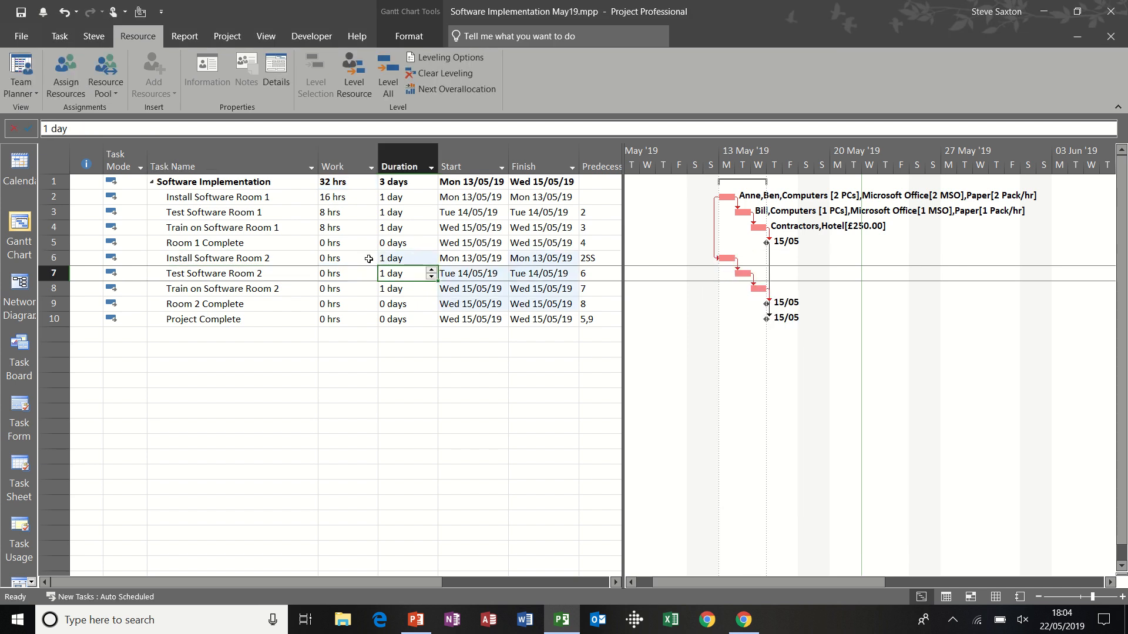
Step: Review the resource leveling options, including the choices for the overallocation basis, and accept them with Day by Day
{"action": "left_click", "coordinate": [262, 260]}
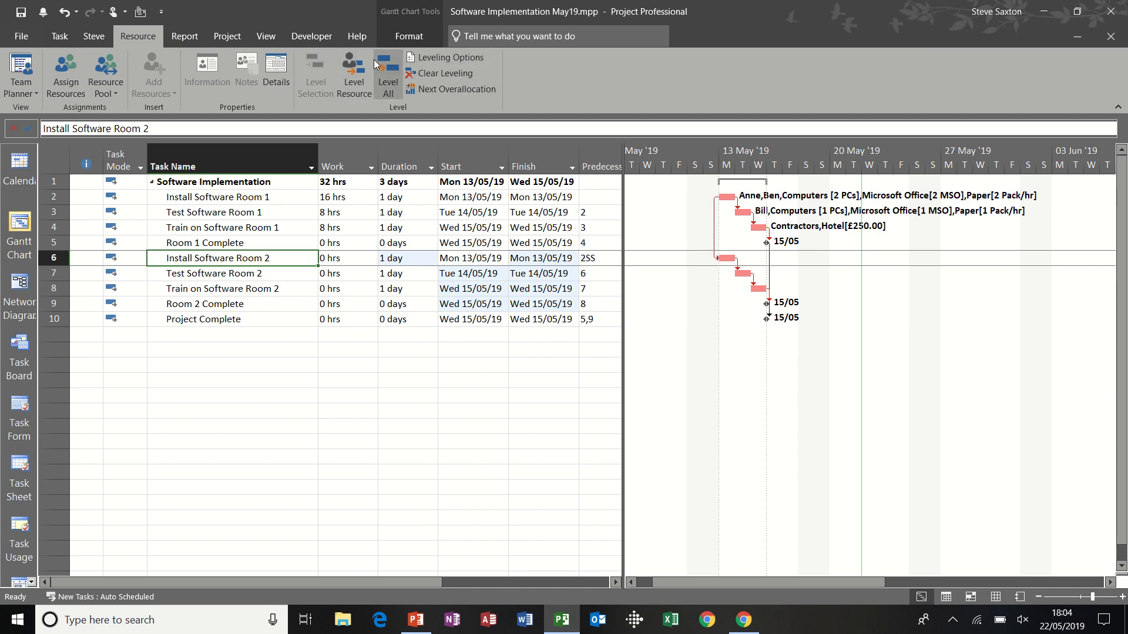
{"action": "left_click", "coordinate": [446, 59]}
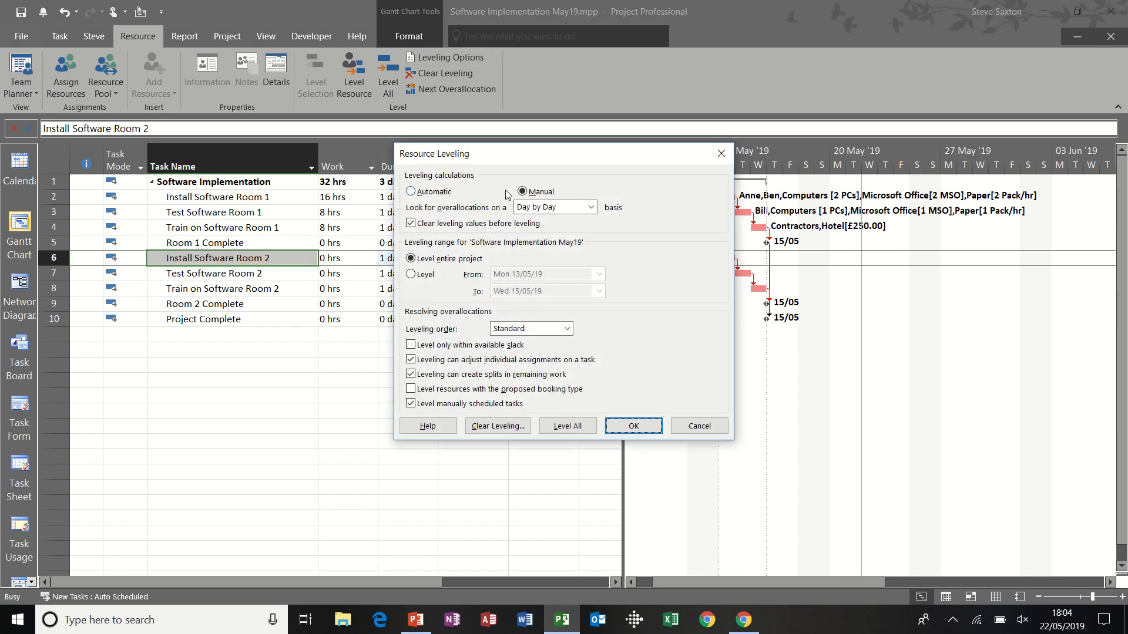
{"action": "left_click", "coordinate": [595, 210]}
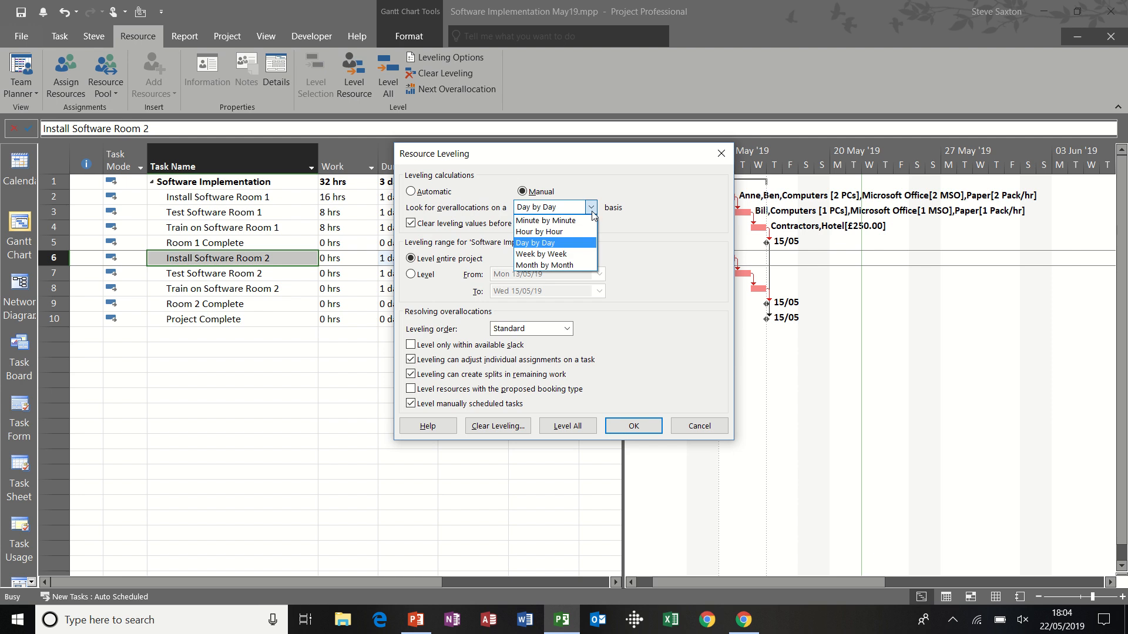
{"action": "left_click", "coordinate": [592, 211]}
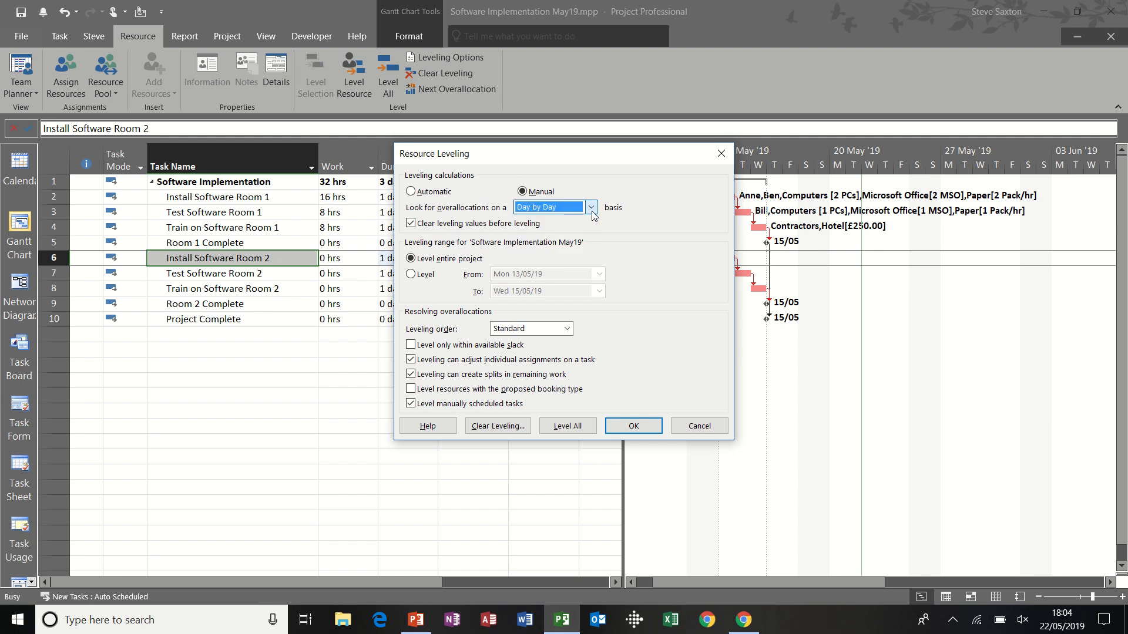
{"action": "left_click", "coordinate": [635, 425]}
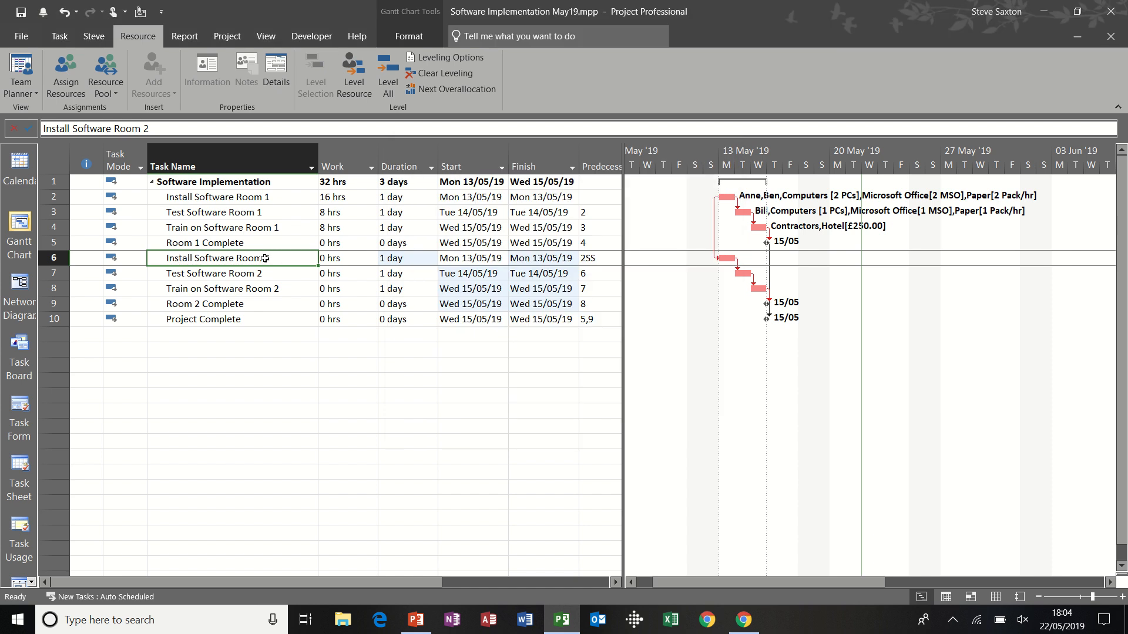
Step: Assign the first listed resource to Install Software Room 2 and level all resources in the project
{"action": "key", "text": "alt+F10"}
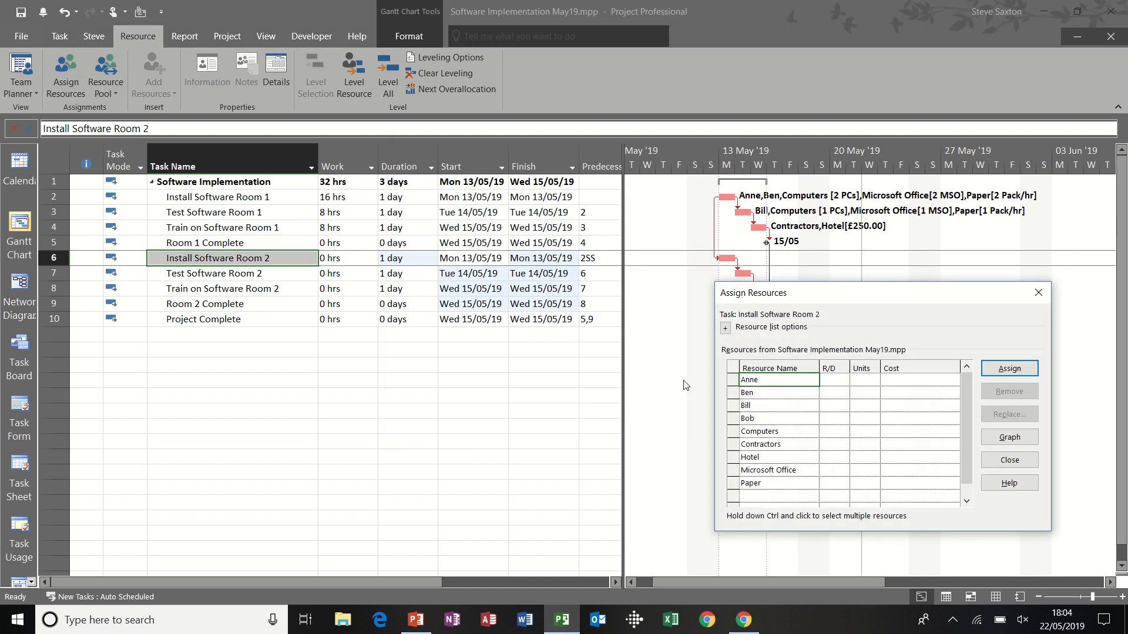
{"action": "left_click", "coordinate": [1001, 367]}
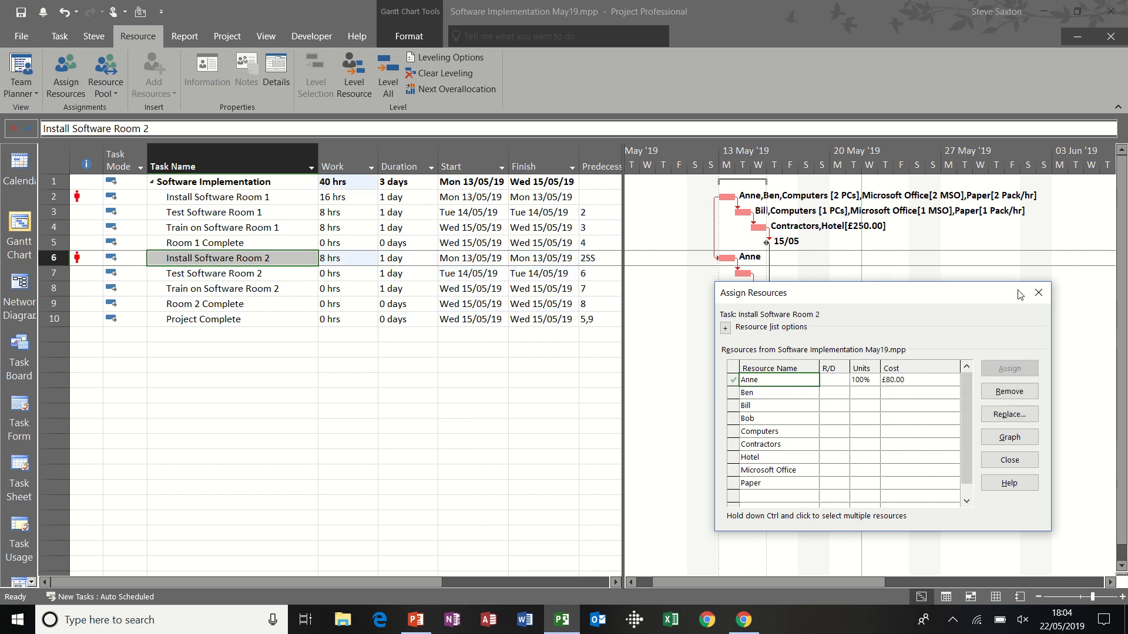
{"action": "left_click", "coordinate": [1039, 293]}
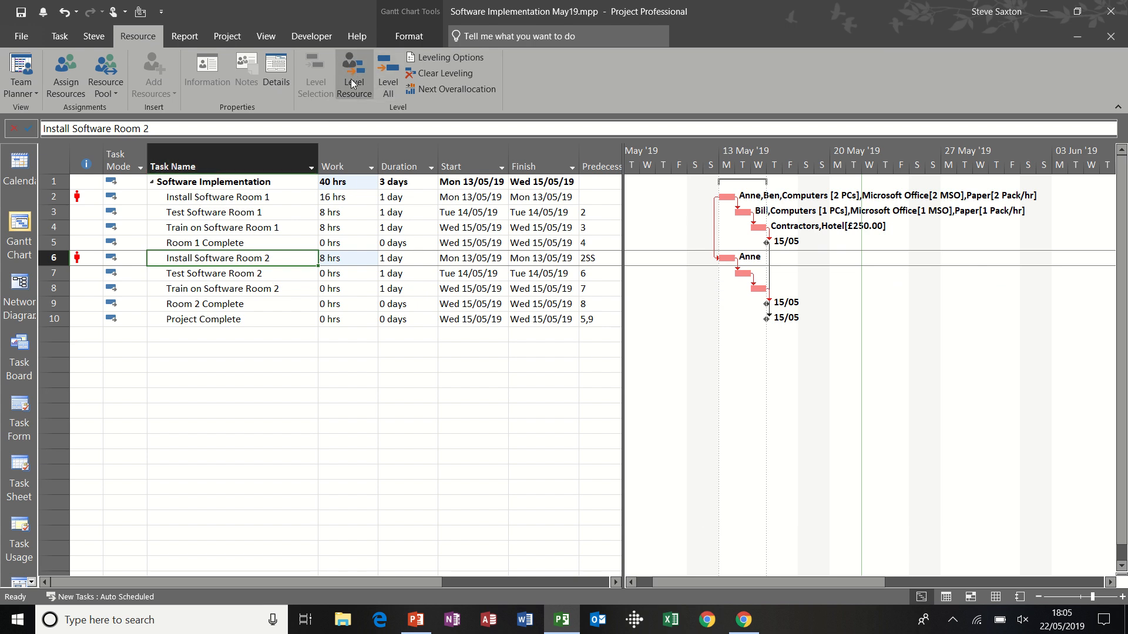
{"action": "left_click", "coordinate": [386, 70]}
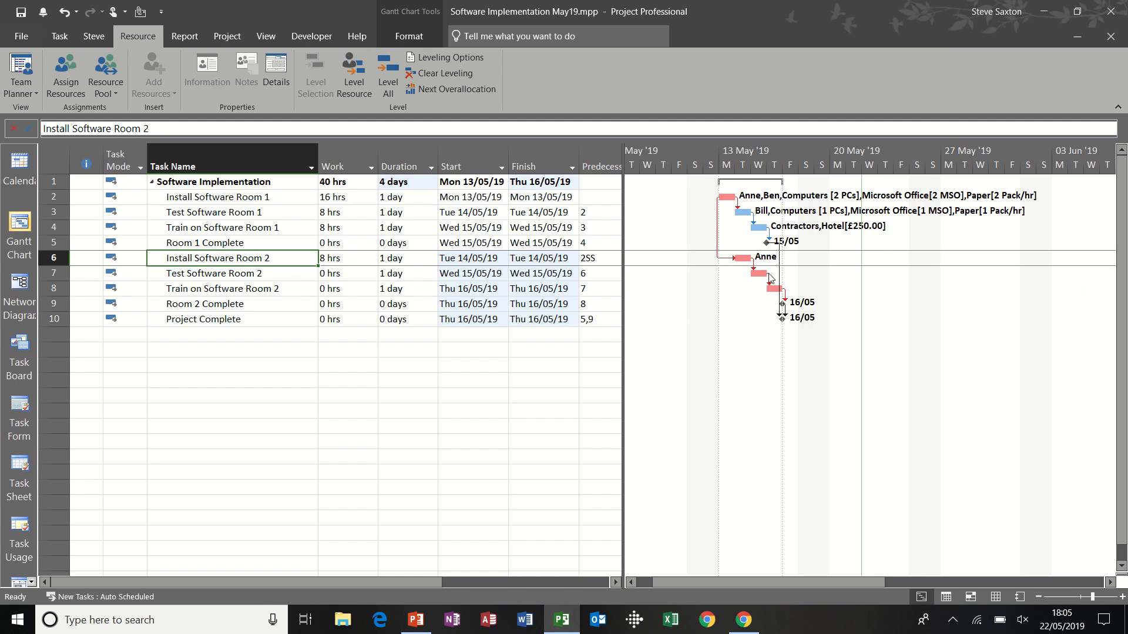
Step: Switch to the Leveling Gantt view and bring the start of the leveled schedule into sight
{"action": "left_click", "coordinate": [265, 38]}
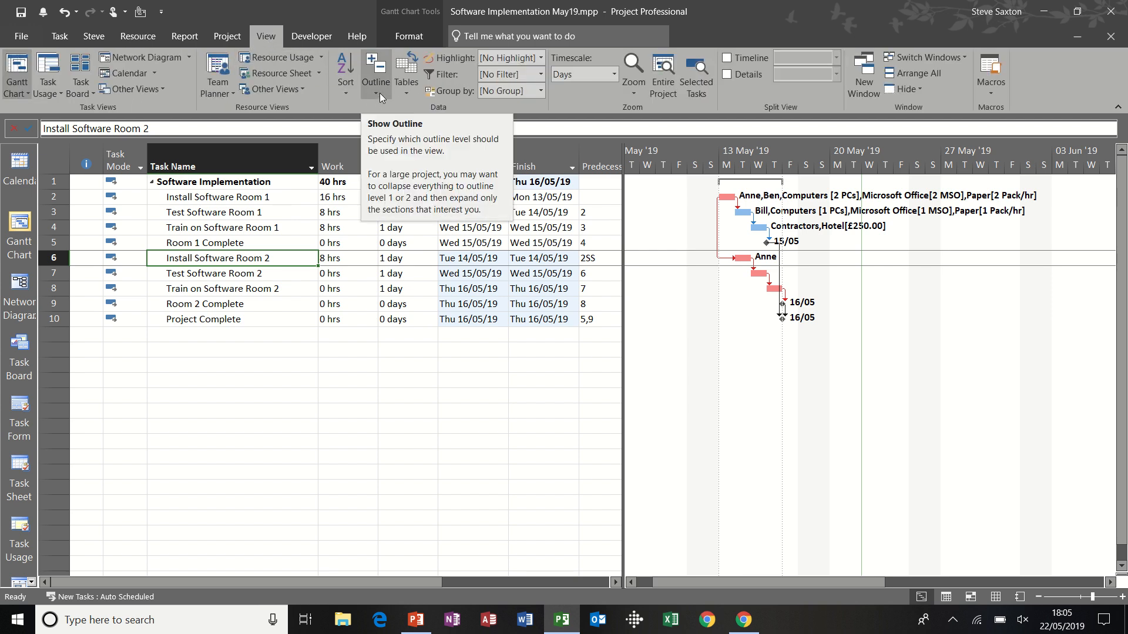
{"action": "left_click", "coordinate": [302, 91]}
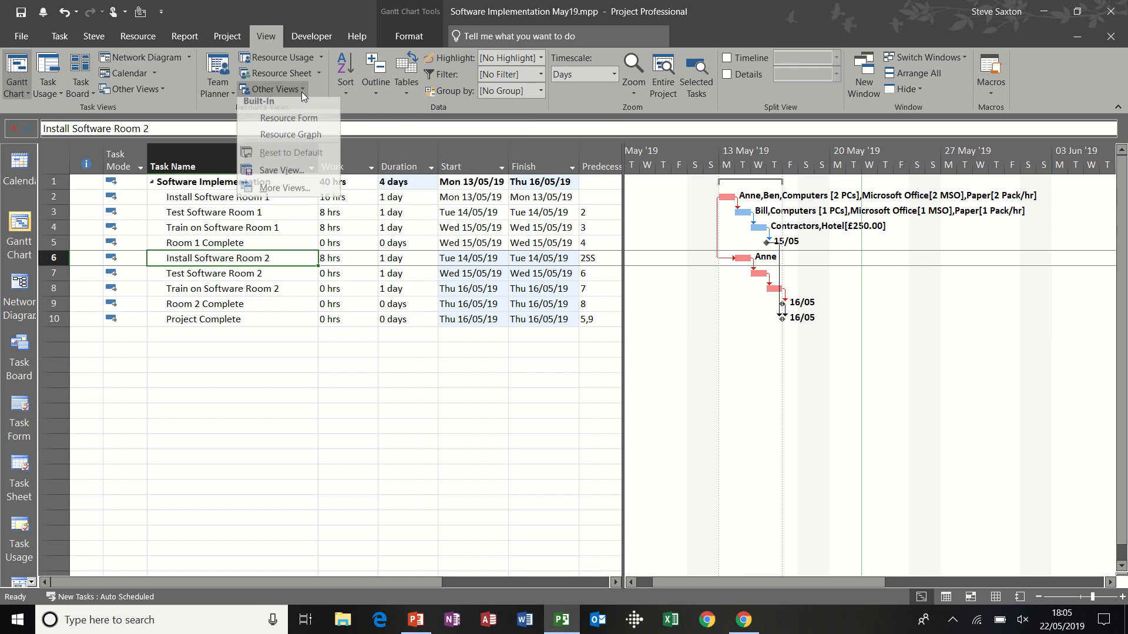
{"action": "left_click", "coordinate": [288, 193]}
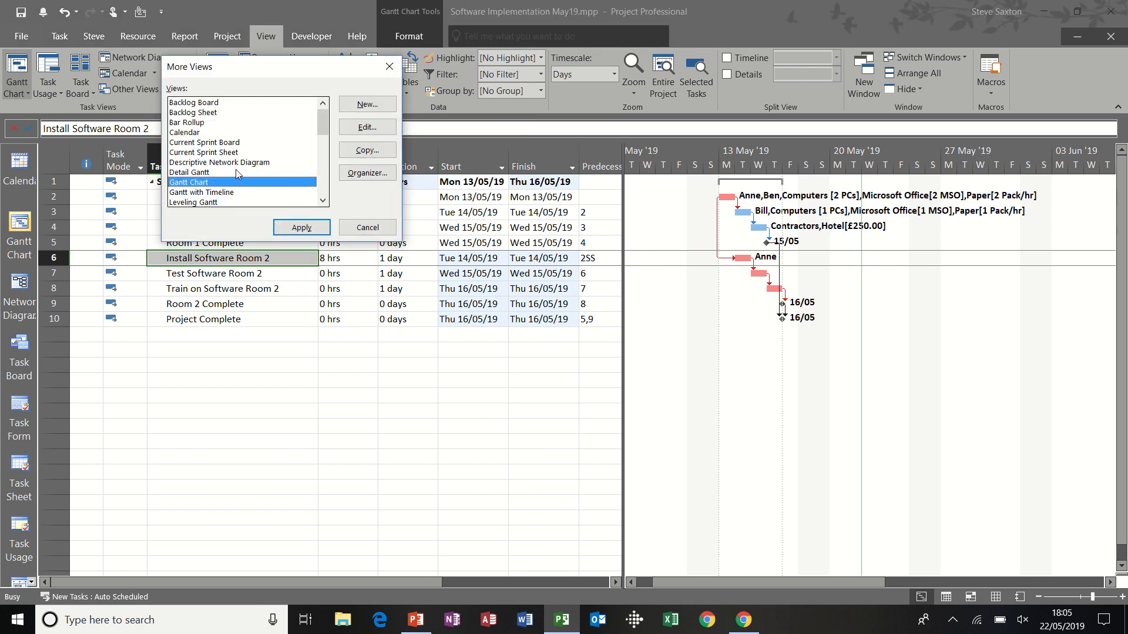
{"action": "left_click", "coordinate": [218, 202]}
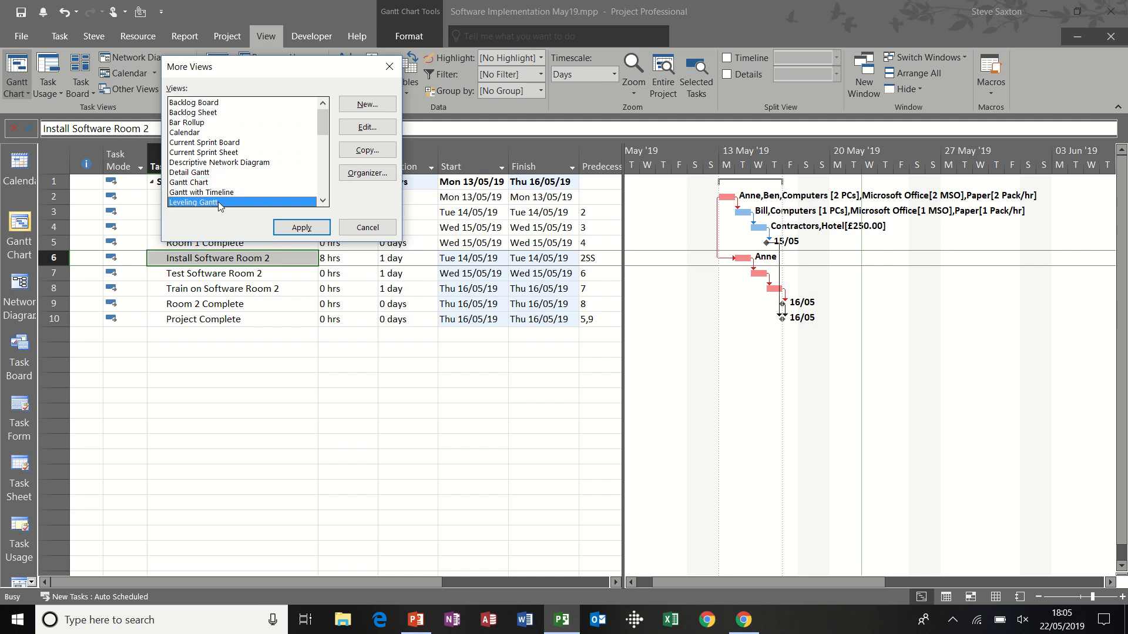
{"action": "left_click", "coordinate": [296, 227]}
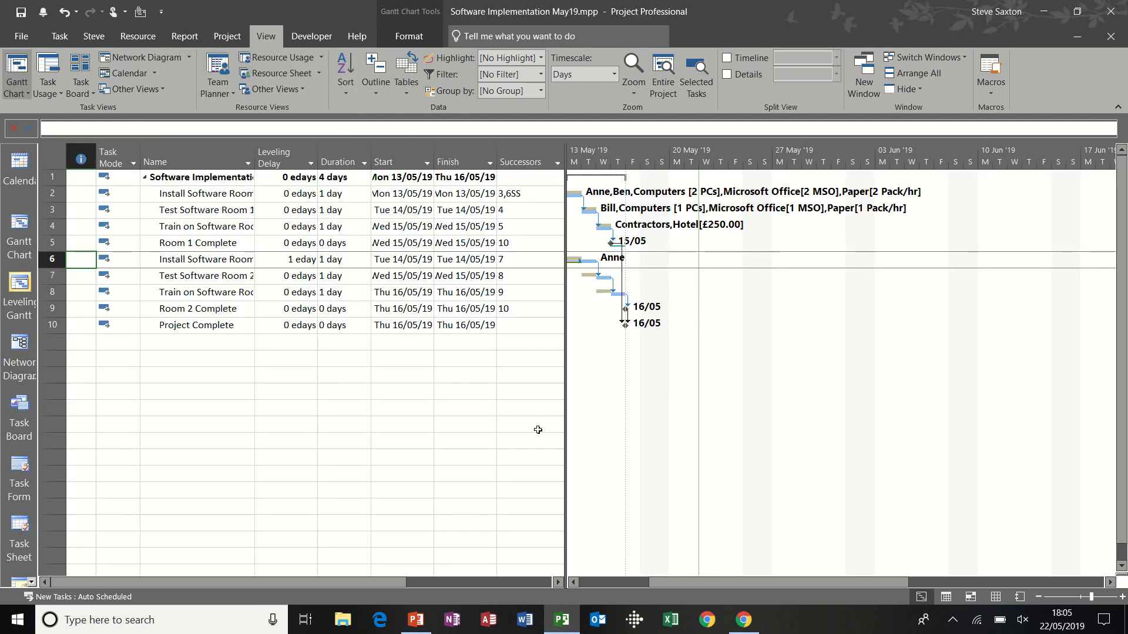
{"action": "left_click", "coordinate": [577, 580]}
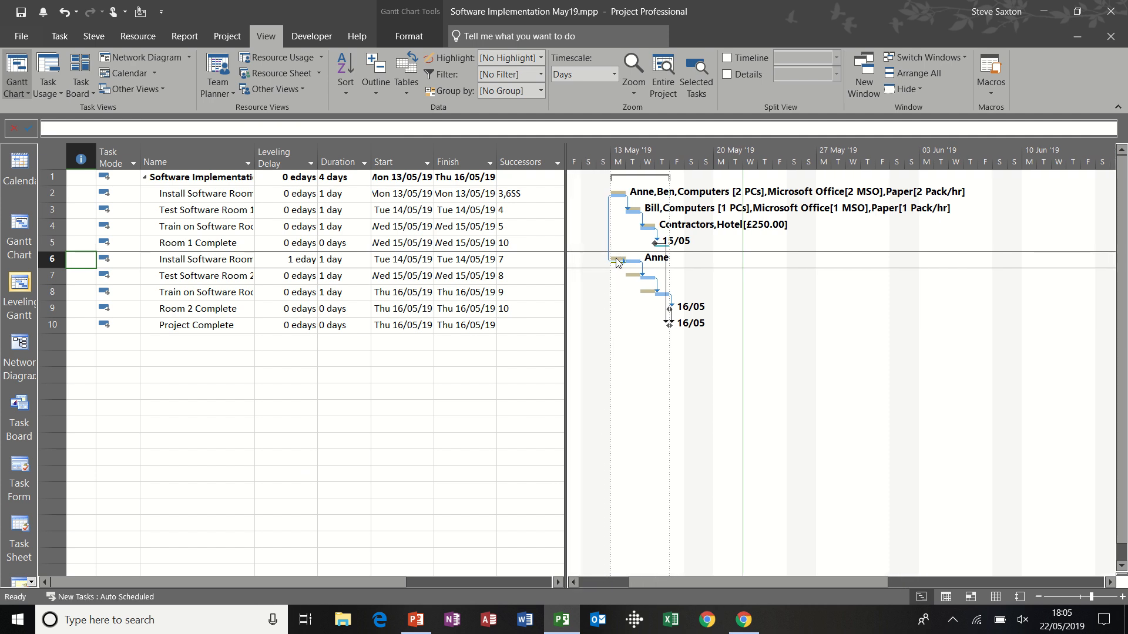
Step: Compare the preleveled and leveled bars of Install Software Room 2, and return to the Gantt Chart view
{"action": "mouse_move", "coordinate": [614, 259]}
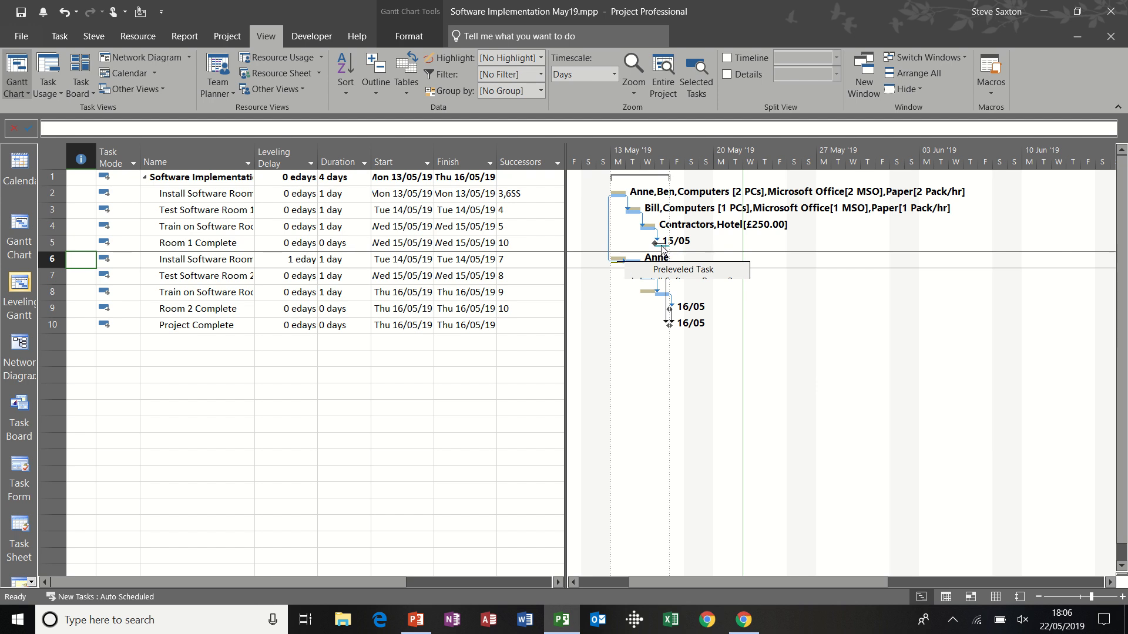
{"action": "mouse_move", "coordinate": [662, 248]}
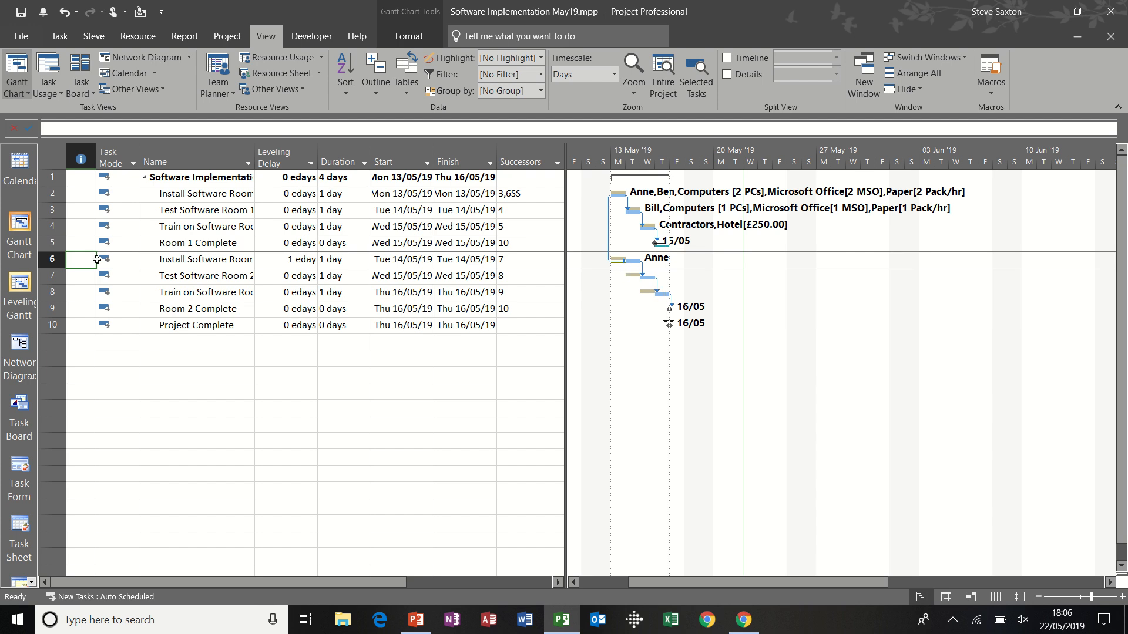
{"action": "left_click", "coordinate": [19, 235]}
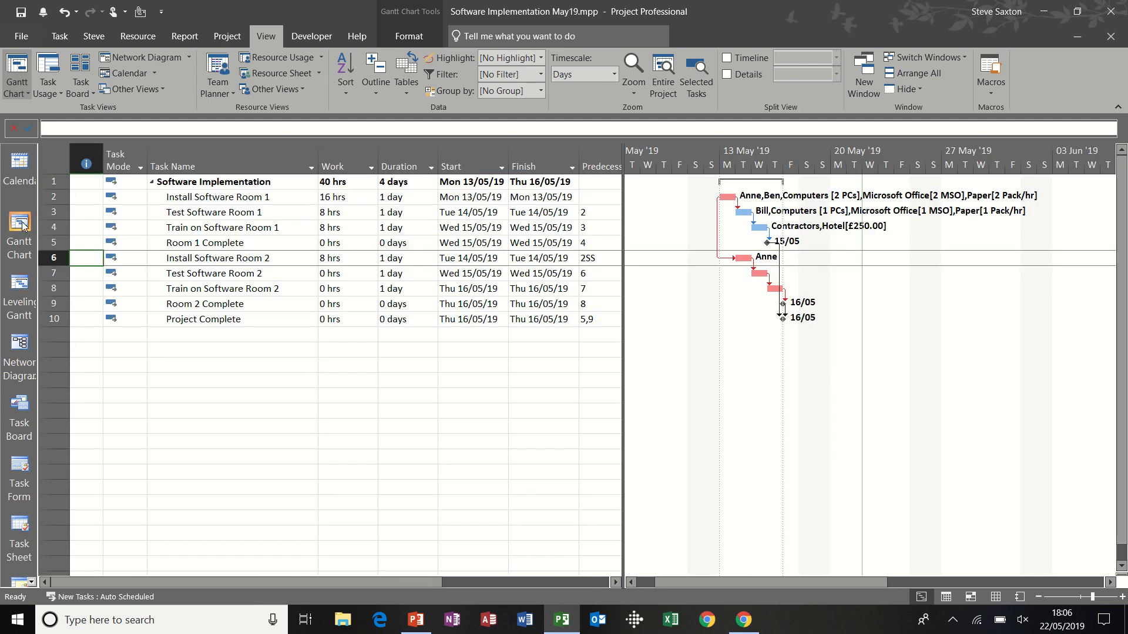
{"action": "left_click", "coordinate": [292, 242]}
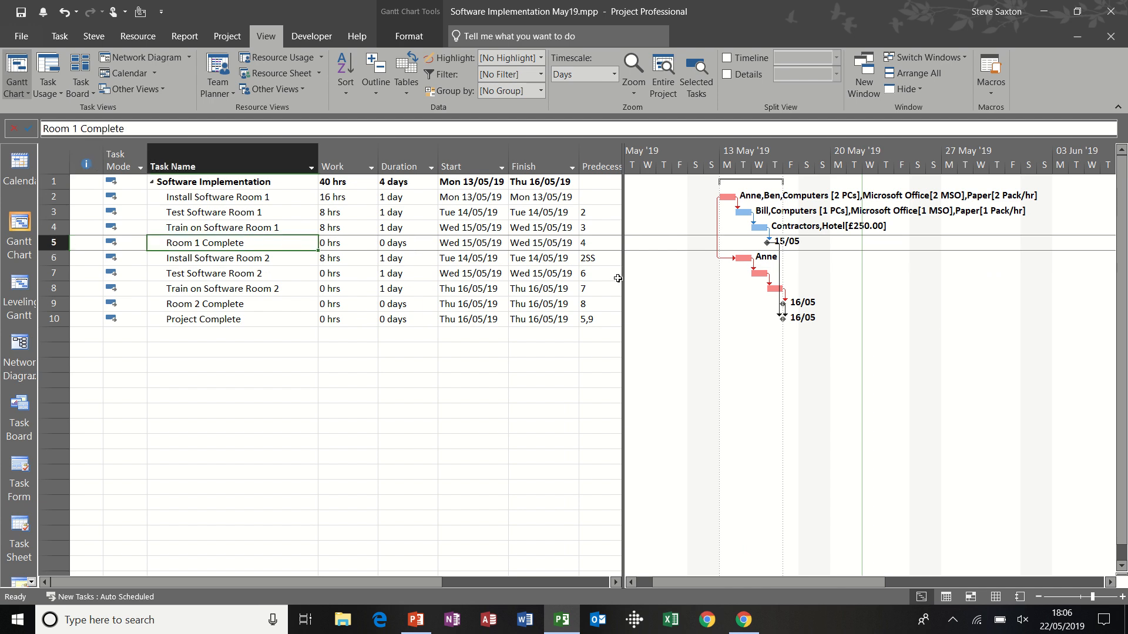
{"action": "mouse_move", "coordinate": [621, 278]}
{"action": "left_mouse_down"}
{"action": "mouse_move", "coordinate": [579, 278]}
{"action": "mouse_move", "coordinate": [618, 278]}
{"action": "left_mouse_up"}
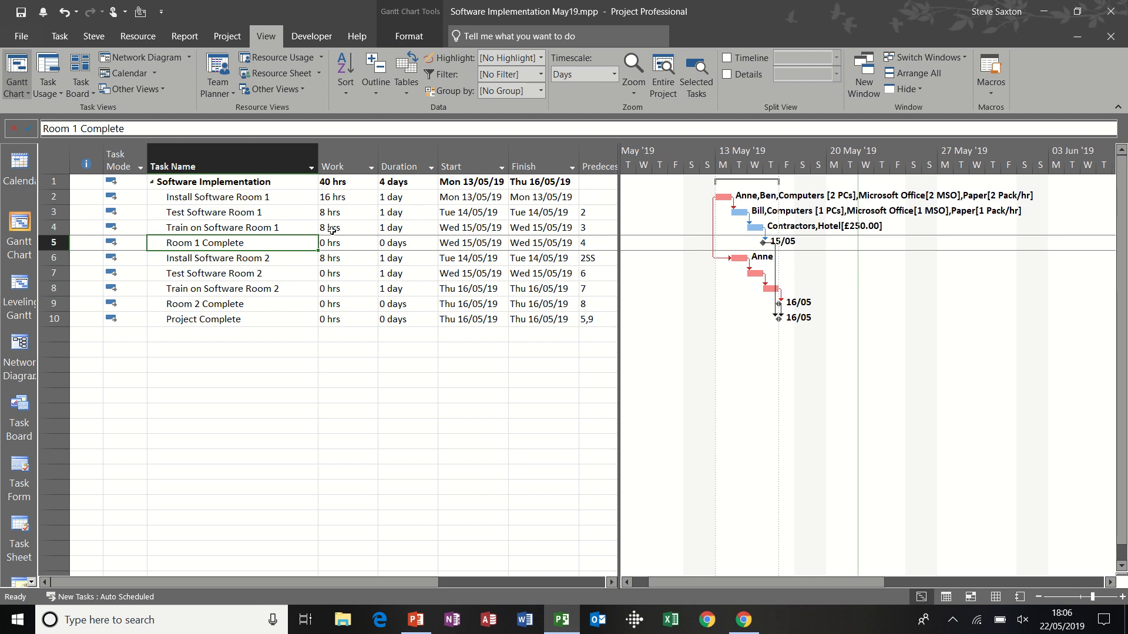
Step: Remove the assigned resource from Install Software Room 2
{"action": "left_click", "coordinate": [257, 259]}
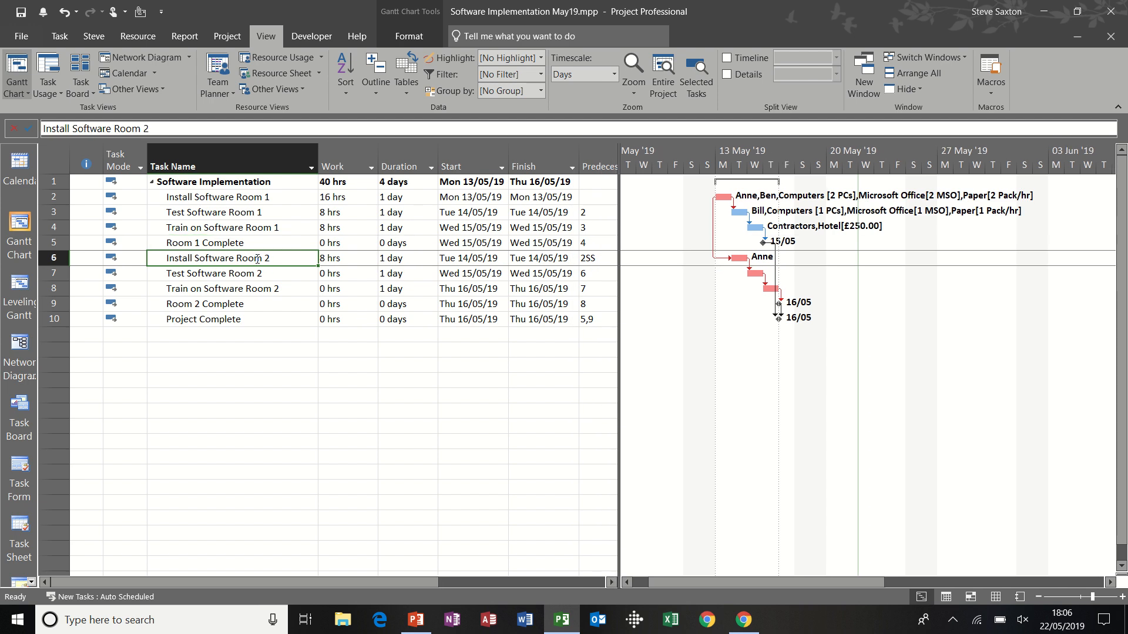
{"action": "left_click", "coordinate": [131, 37]}
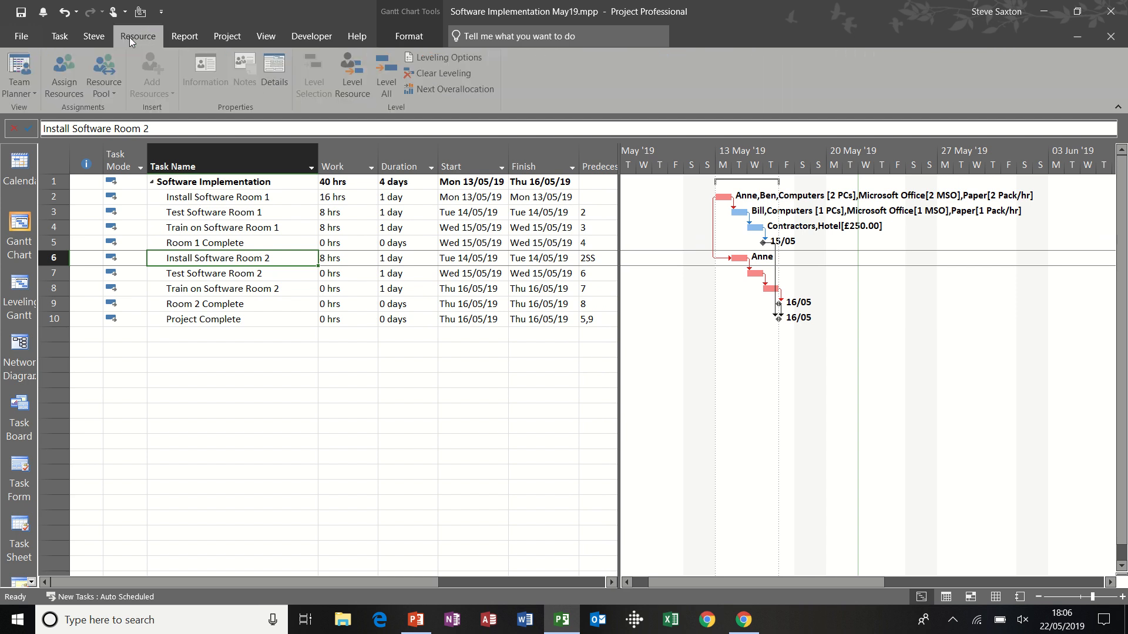
{"action": "left_click", "coordinate": [66, 75]}
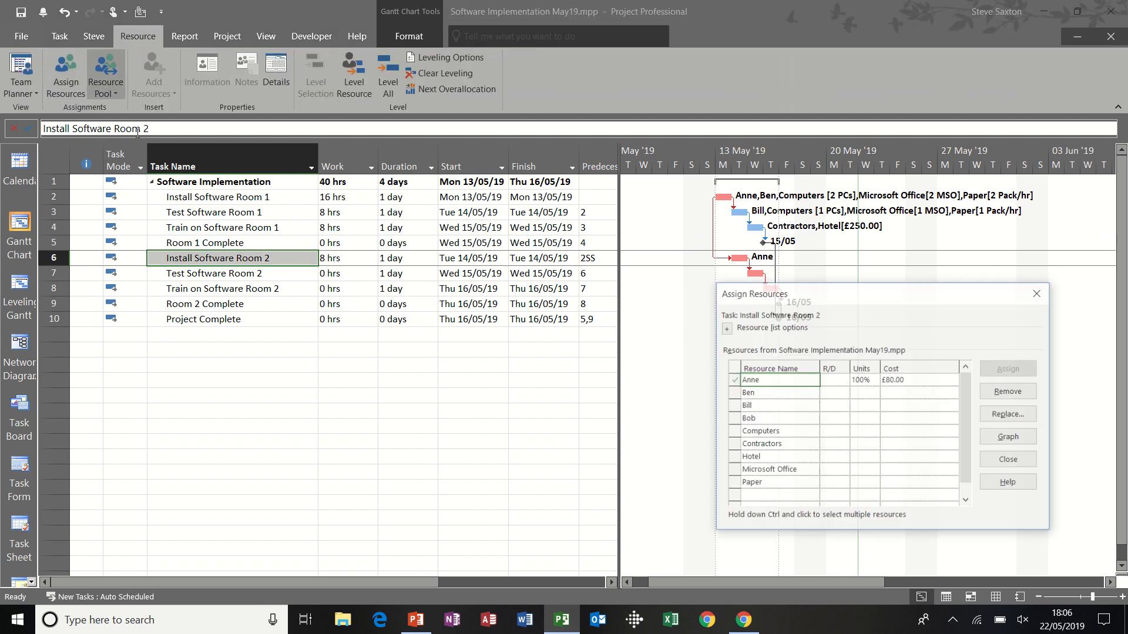
{"action": "left_click", "coordinate": [1020, 397]}
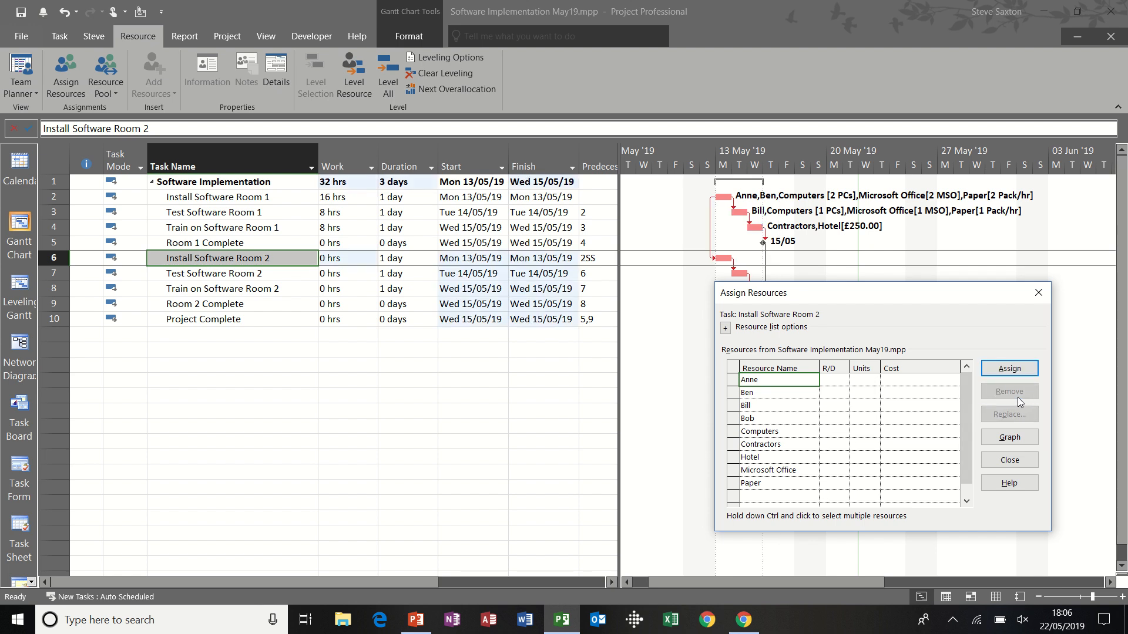
{"action": "left_click", "coordinate": [1037, 301]}
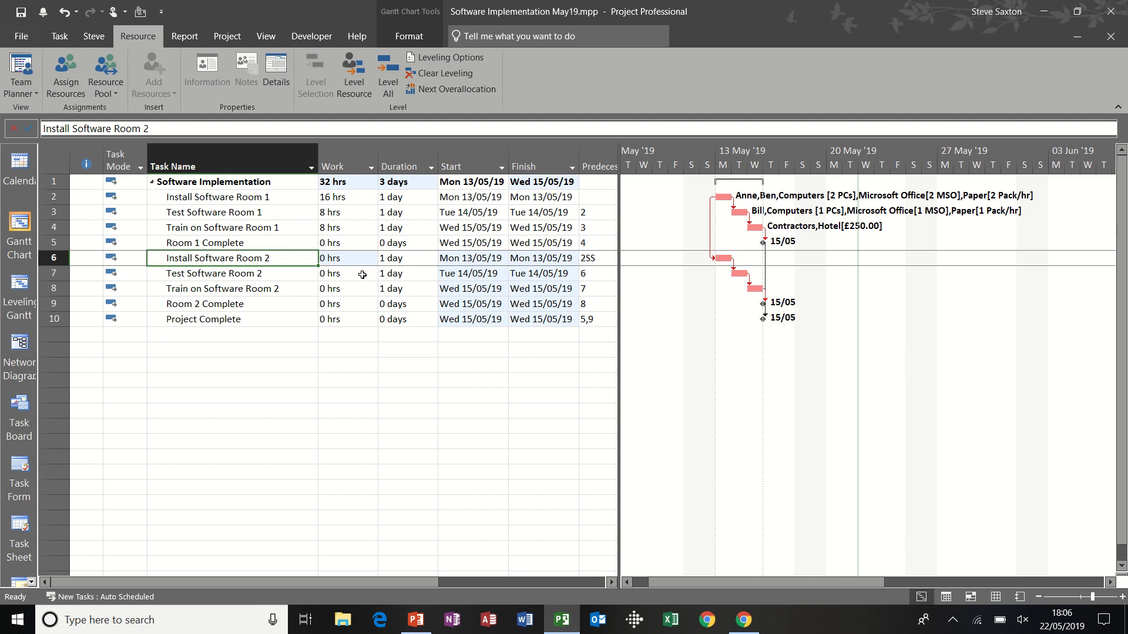
Step: Set the resource leveling calculations to Automatic, keeping the Day by Day basis
{"action": "left_click", "coordinate": [220, 273]}
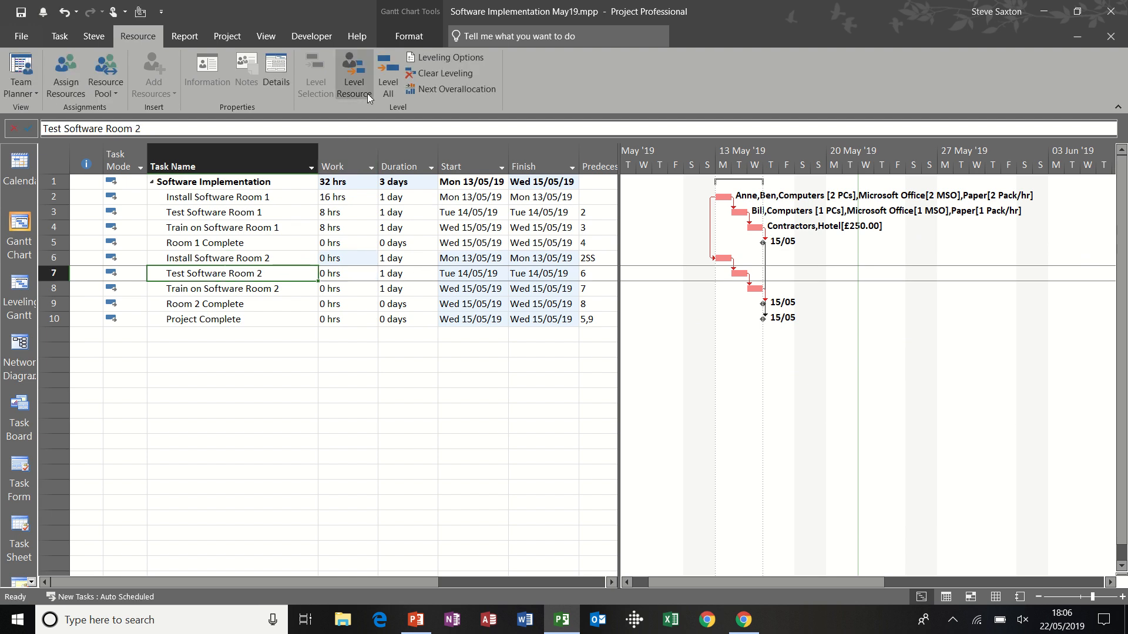
{"action": "left_click", "coordinate": [430, 57]}
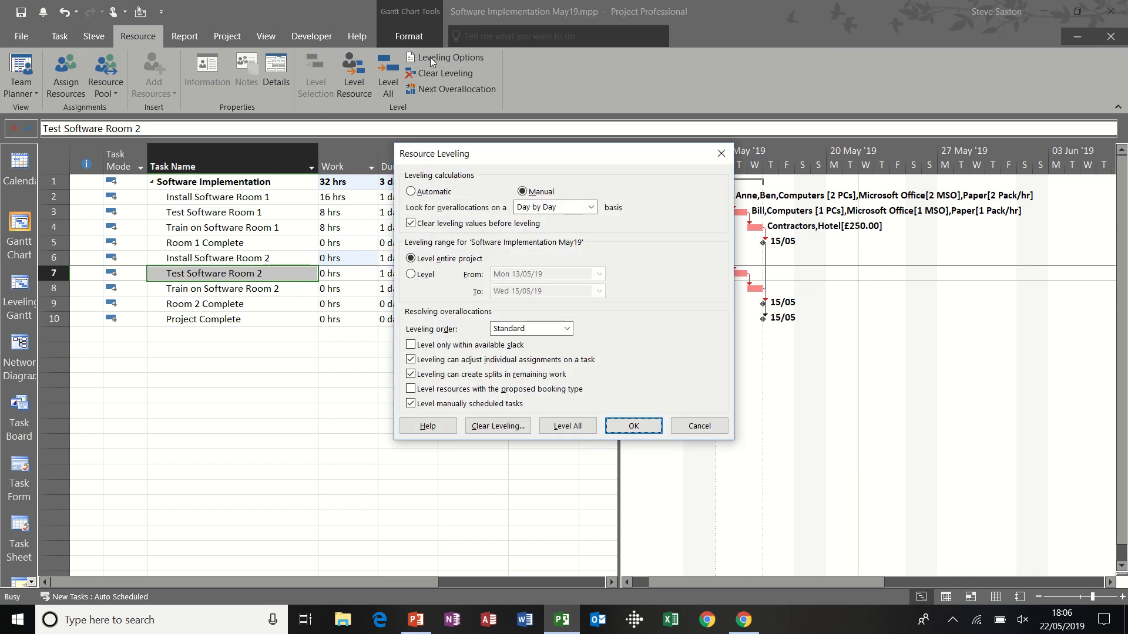
{"action": "left_click", "coordinate": [418, 194]}
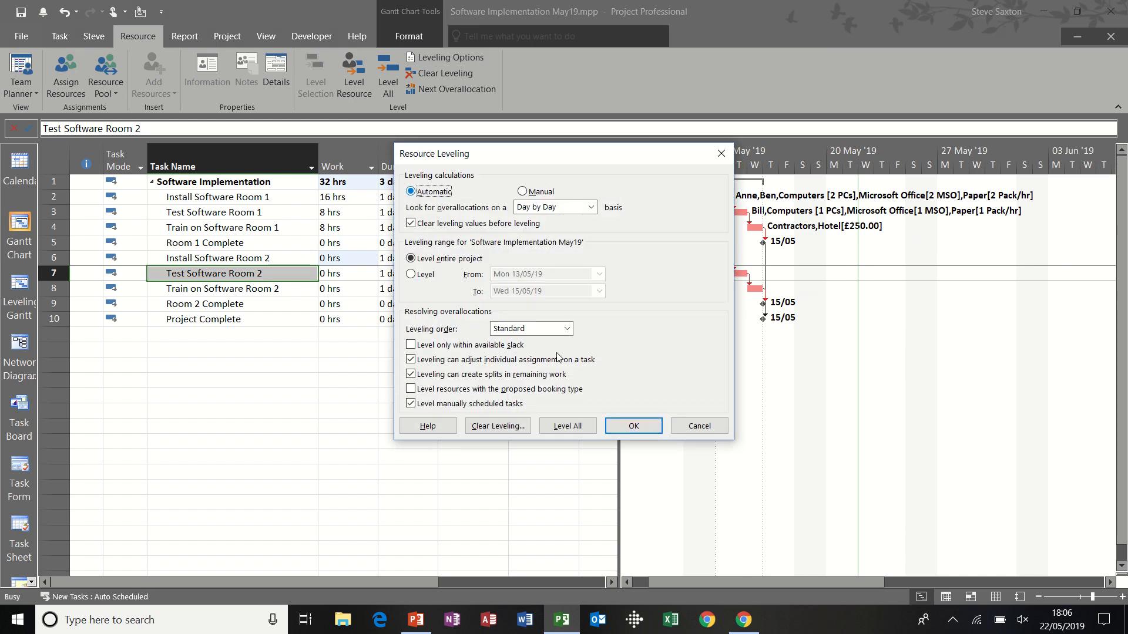
{"action": "left_click", "coordinate": [631, 426]}
Step: Assign the first listed resource to Install Software Room 2 to test automatic leveling, and remove it again
{"action": "left_click", "coordinate": [269, 260]}
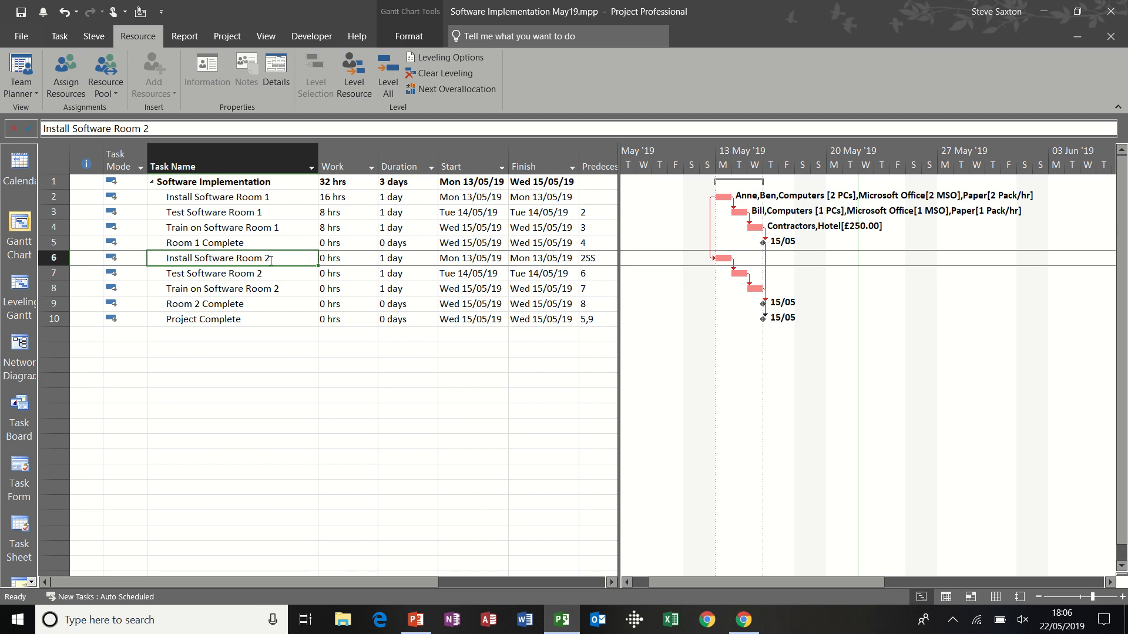
{"action": "left_click", "coordinate": [69, 81]}
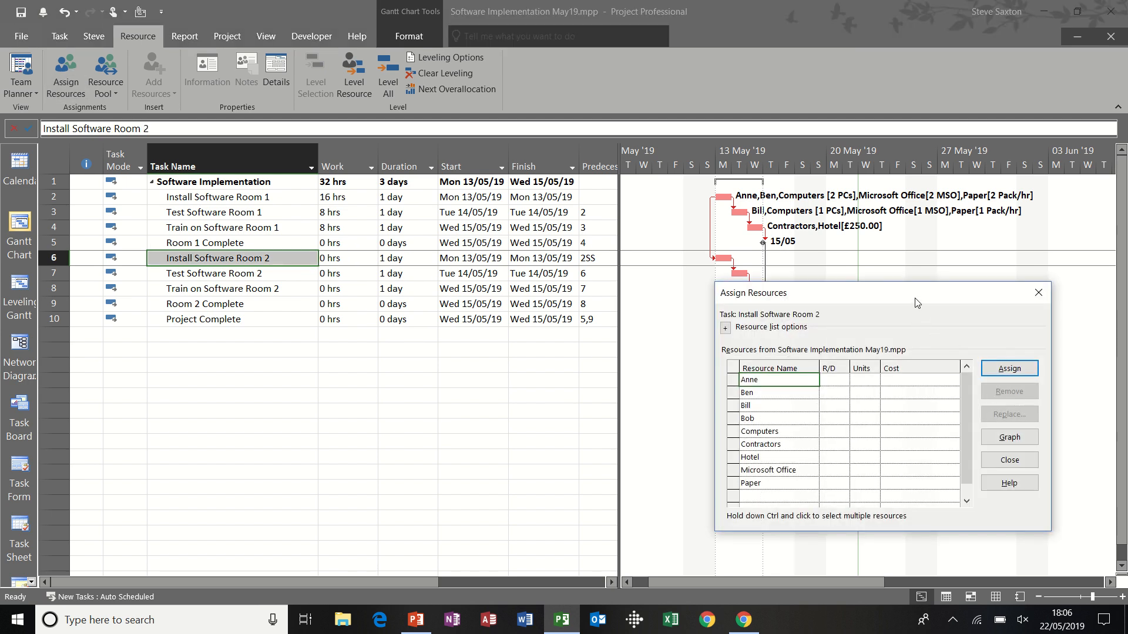
{"action": "left_click_drag", "start_coordinate": [917, 302], "coordinate": [828, 351]}
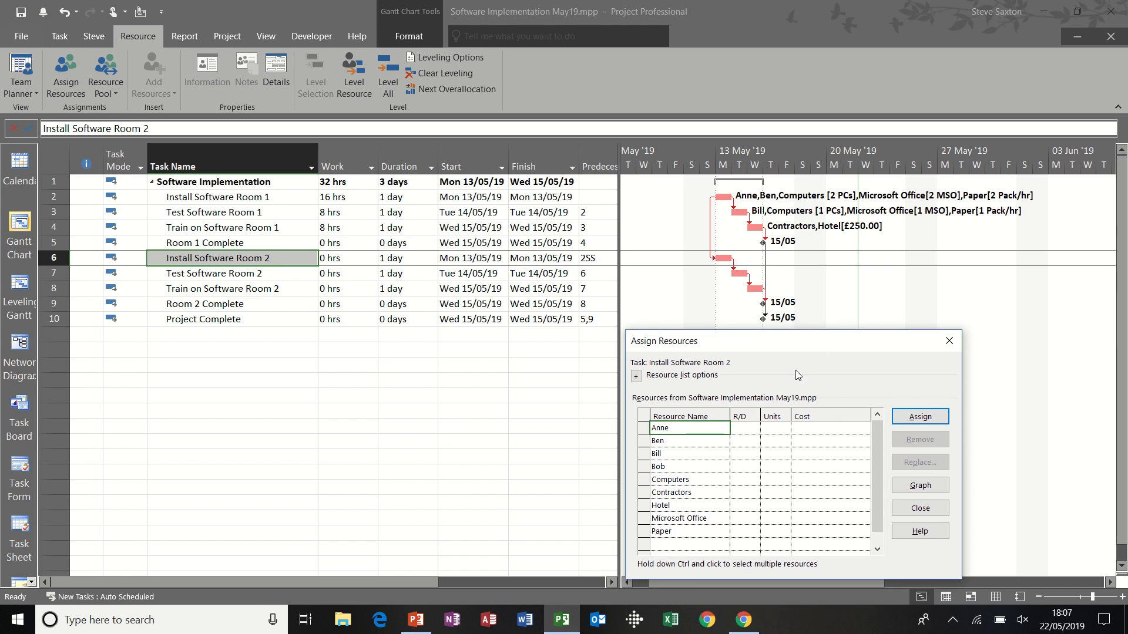
{"action": "left_click", "coordinate": [922, 421]}
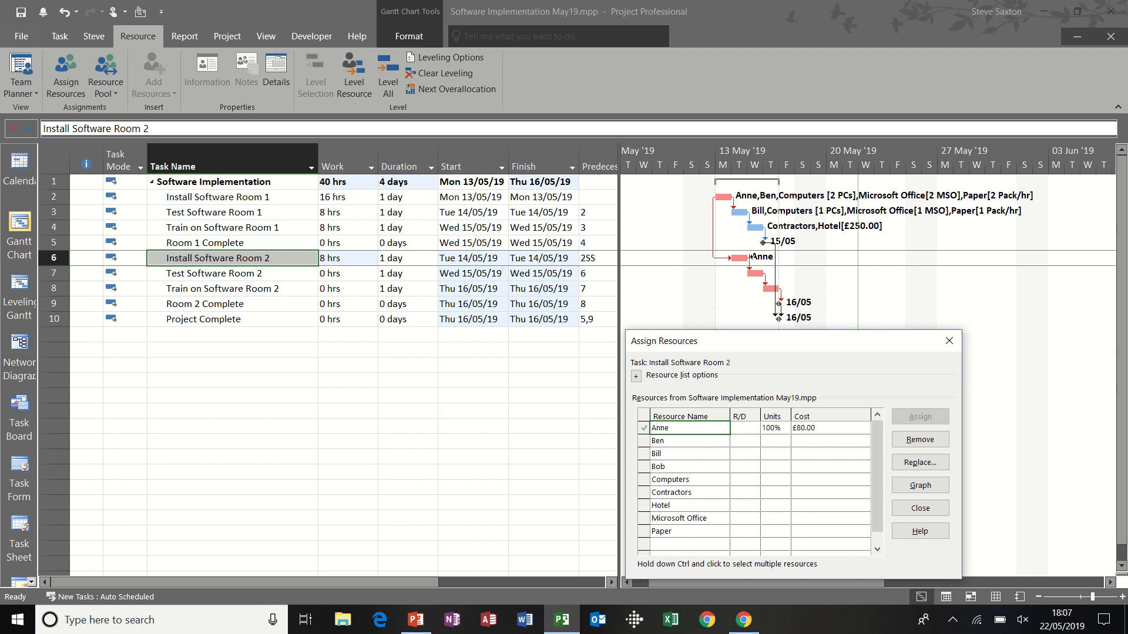
{"action": "mouse_move", "coordinate": [751, 256]}
{"action": "left_click", "coordinate": [920, 439]}
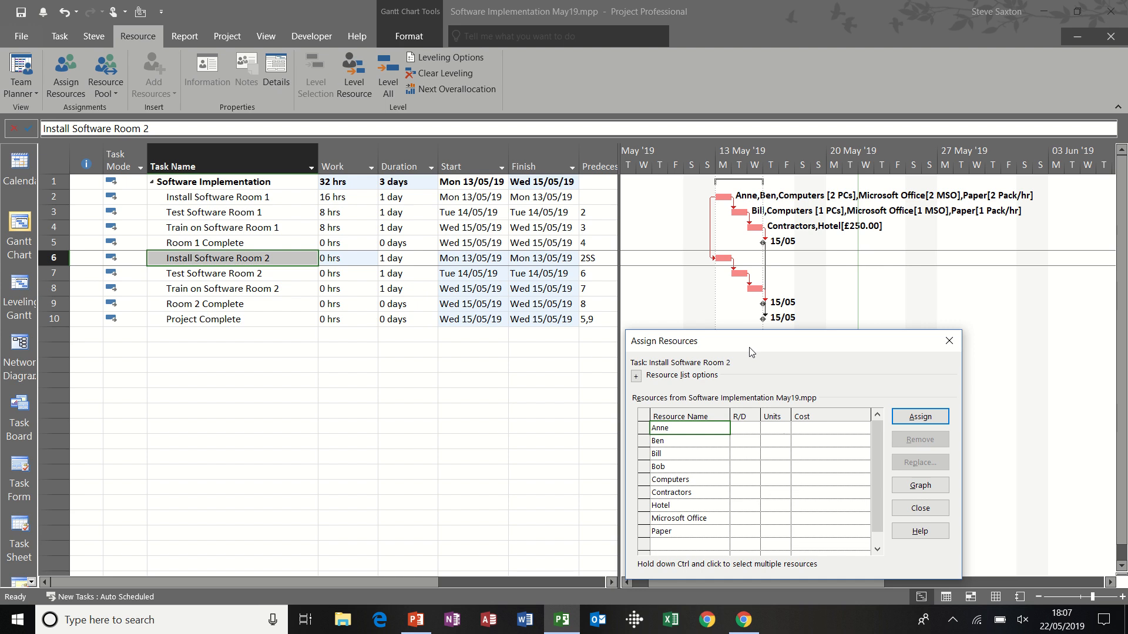
Step: Set the resource leveling calculations back to Manual
{"action": "left_click_drag", "start_coordinate": [750, 352], "coordinate": [569, 288]}
{"action": "left_click", "coordinate": [470, 58]}
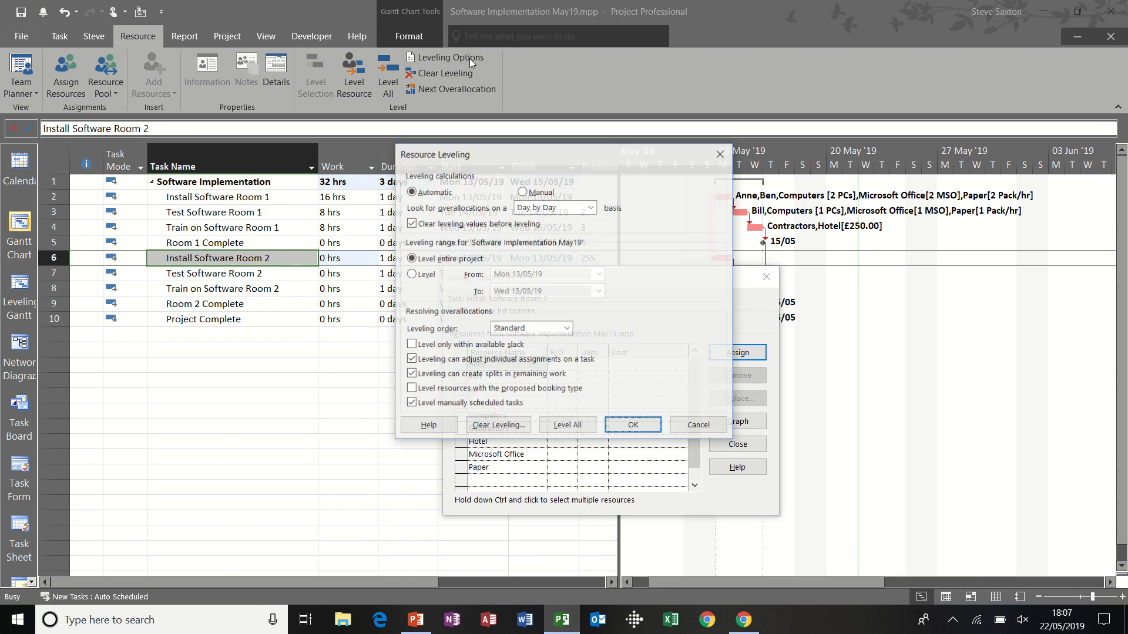
{"action": "left_click", "coordinate": [522, 192]}
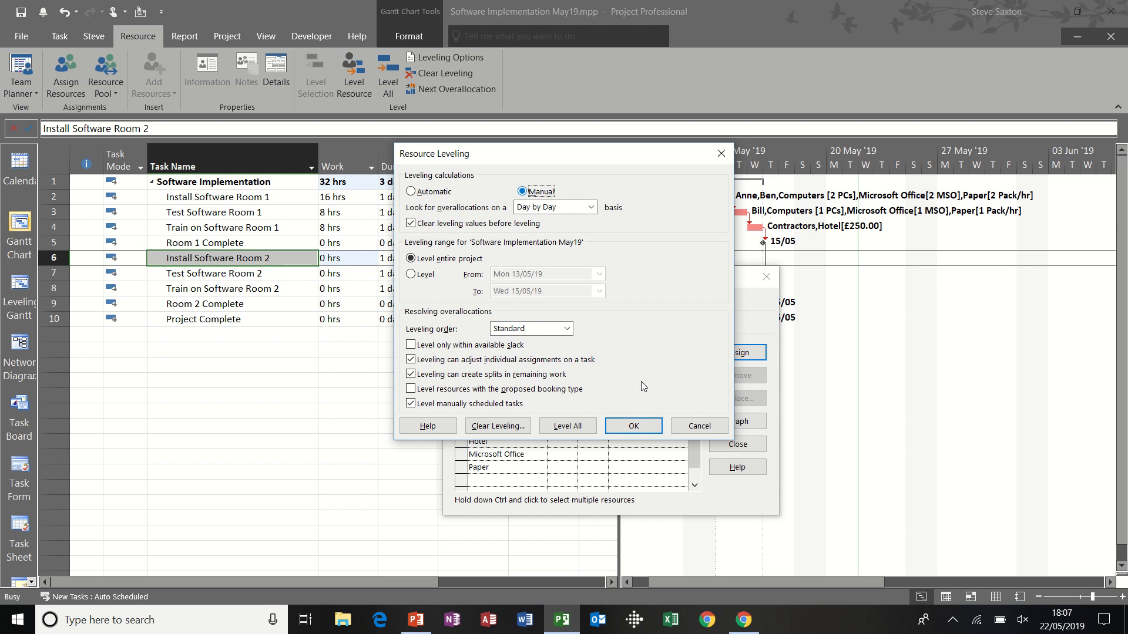
{"action": "left_click", "coordinate": [645, 426]}
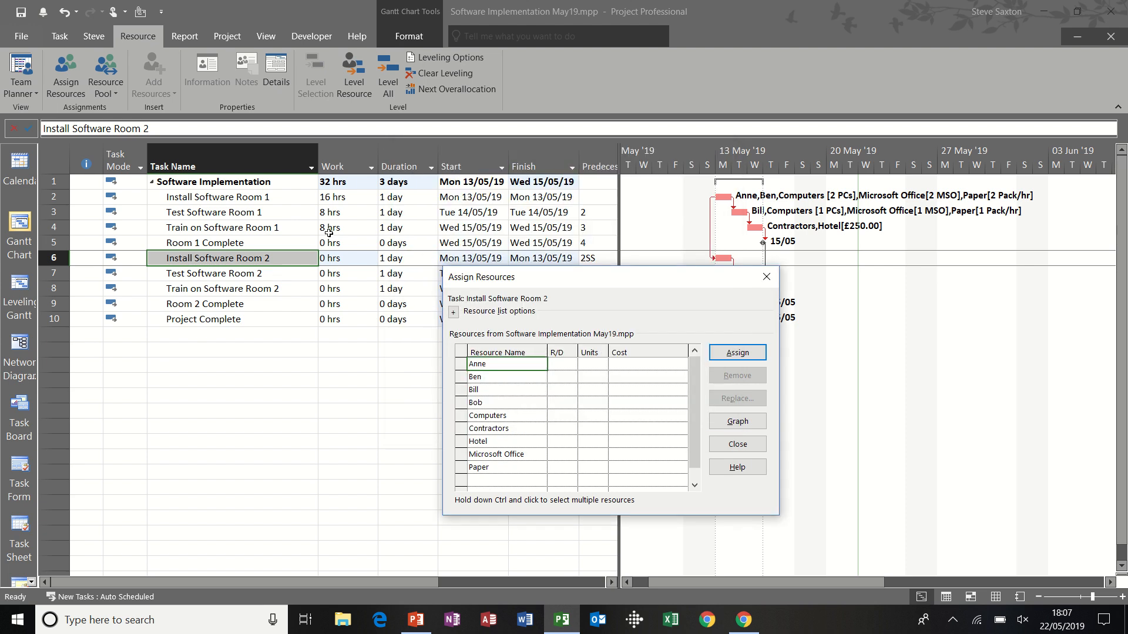
Step: Examine the resources assigned to the install, test and train tasks of Room 1, and close the assignment list
{"action": "left_click", "coordinate": [243, 199]}
{"action": "left_click", "coordinate": [241, 212]}
{"action": "left_click", "coordinate": [241, 227]}
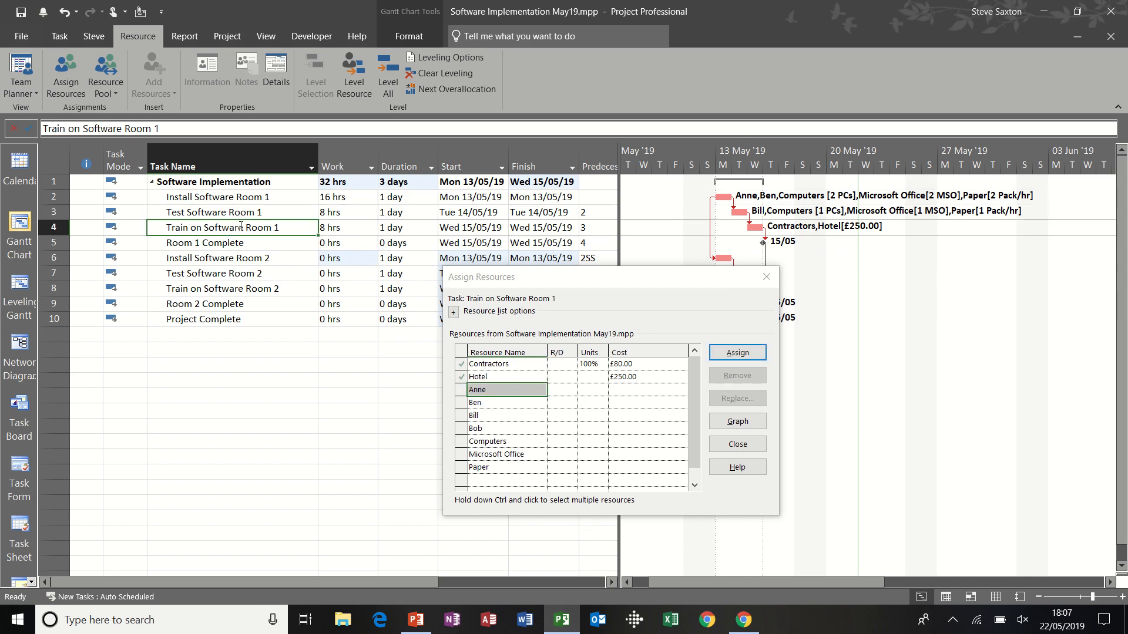
{"action": "left_click", "coordinate": [259, 199]}
{"action": "left_click", "coordinate": [258, 213]}
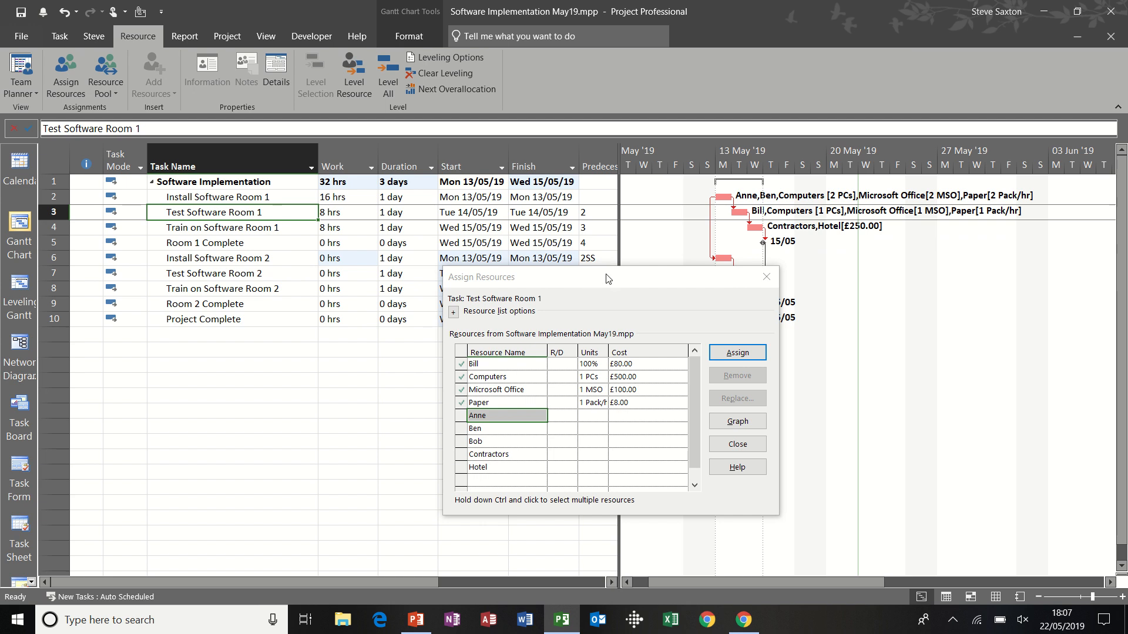
{"action": "left_click_drag", "start_coordinate": [607, 279], "coordinate": [458, 225]}
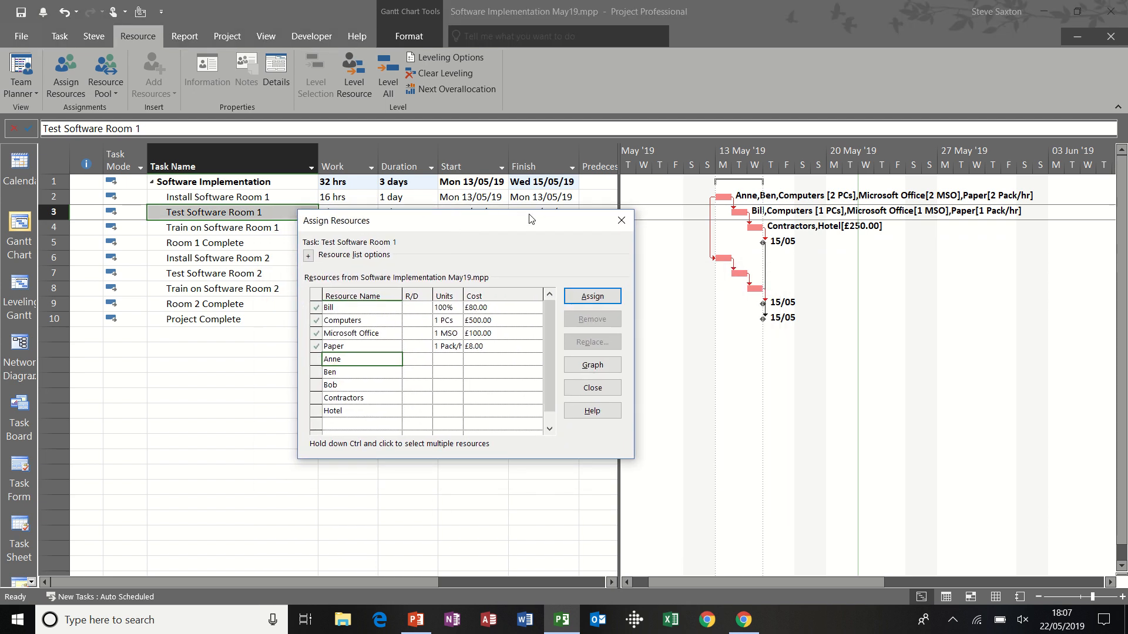
{"action": "left_click", "coordinate": [621, 220]}
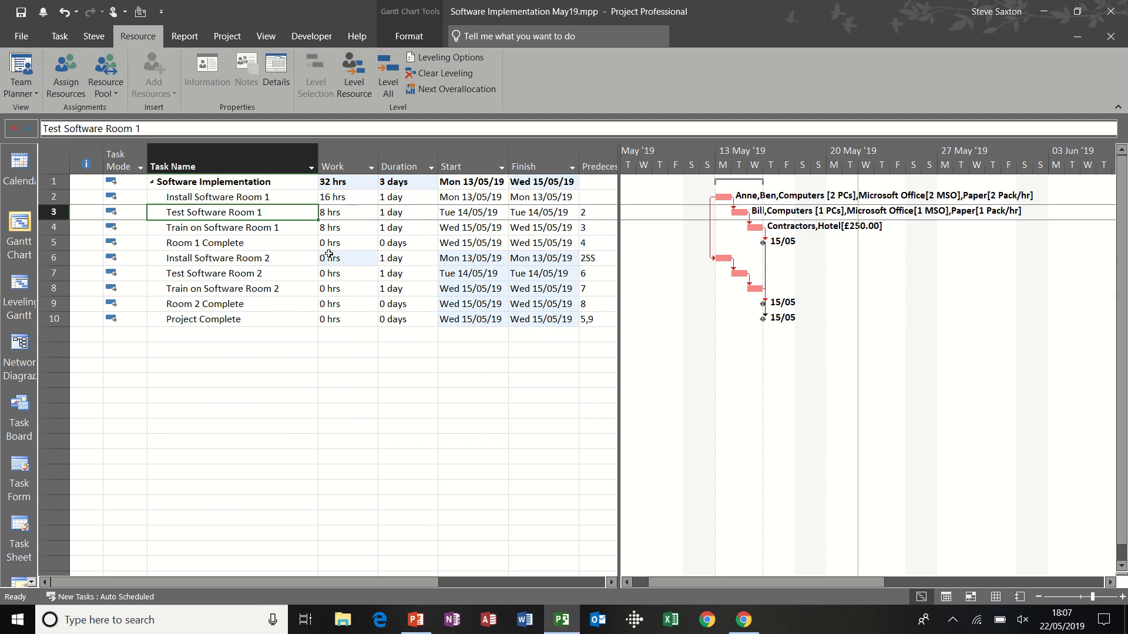
Step: Close the software implementation project and create a new blank project
{"action": "key", "text": "ctrl+F4"}
{"action": "key", "text": "n"}
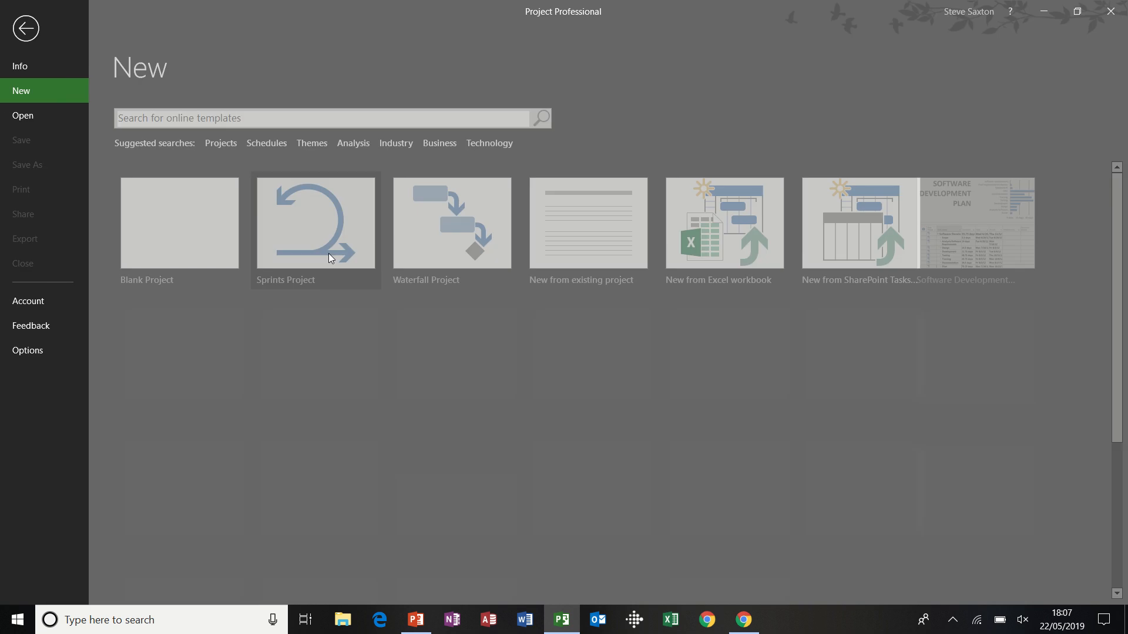
{"action": "left_click", "coordinate": [329, 254]}
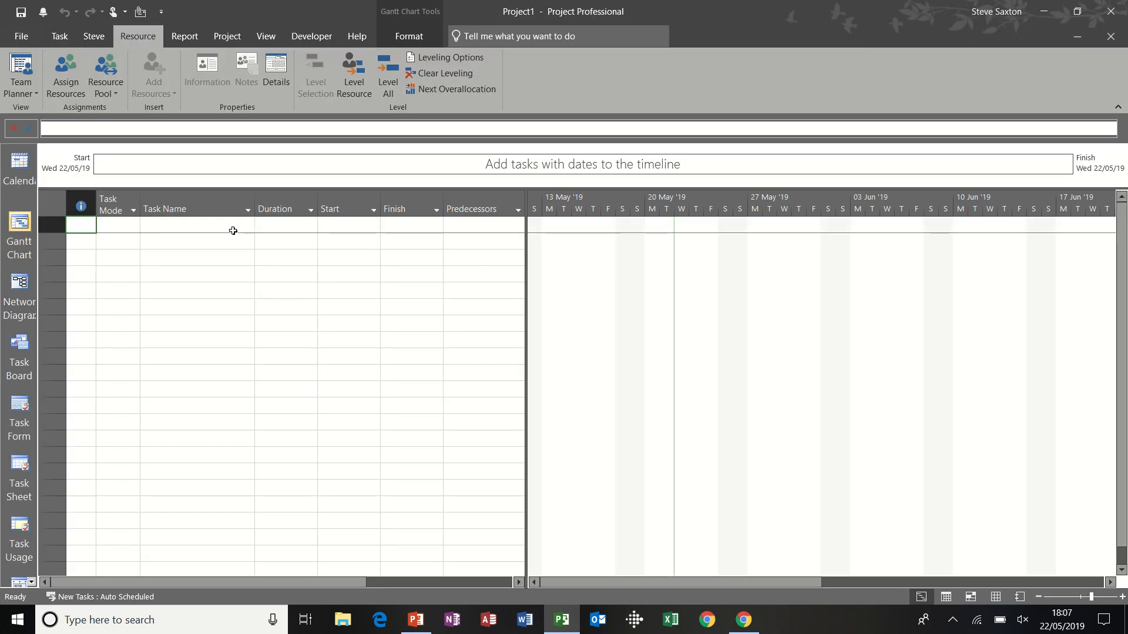
{"action": "left_click", "coordinate": [233, 231]}
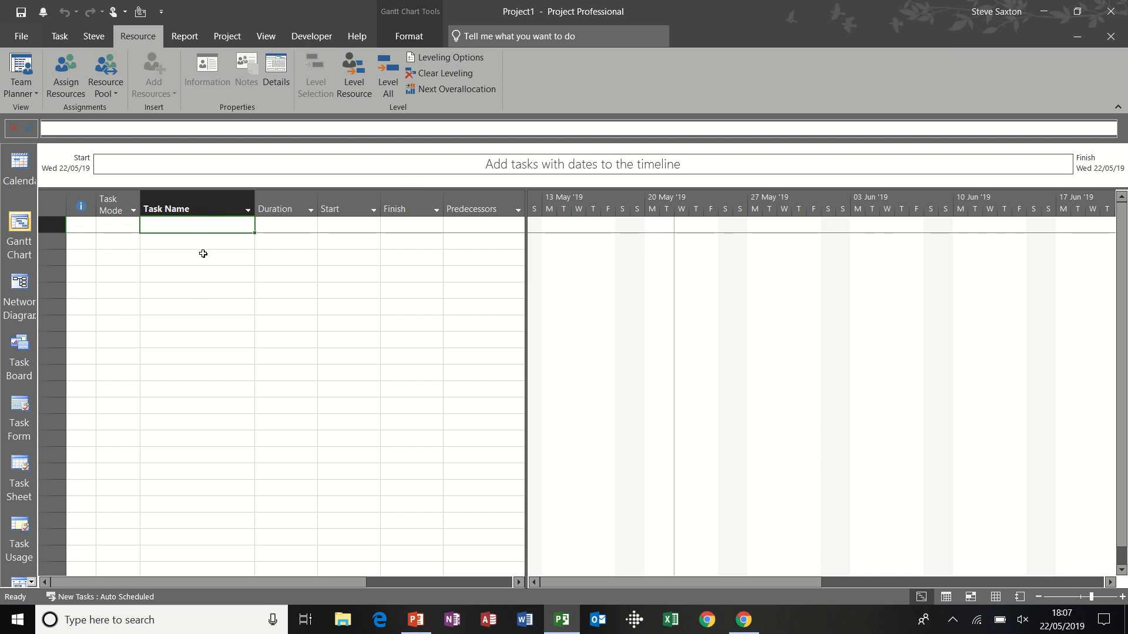
Step: Add two people by first name as work resources in the new project's Resource Sheet
{"action": "left_click", "coordinate": [994, 595]}
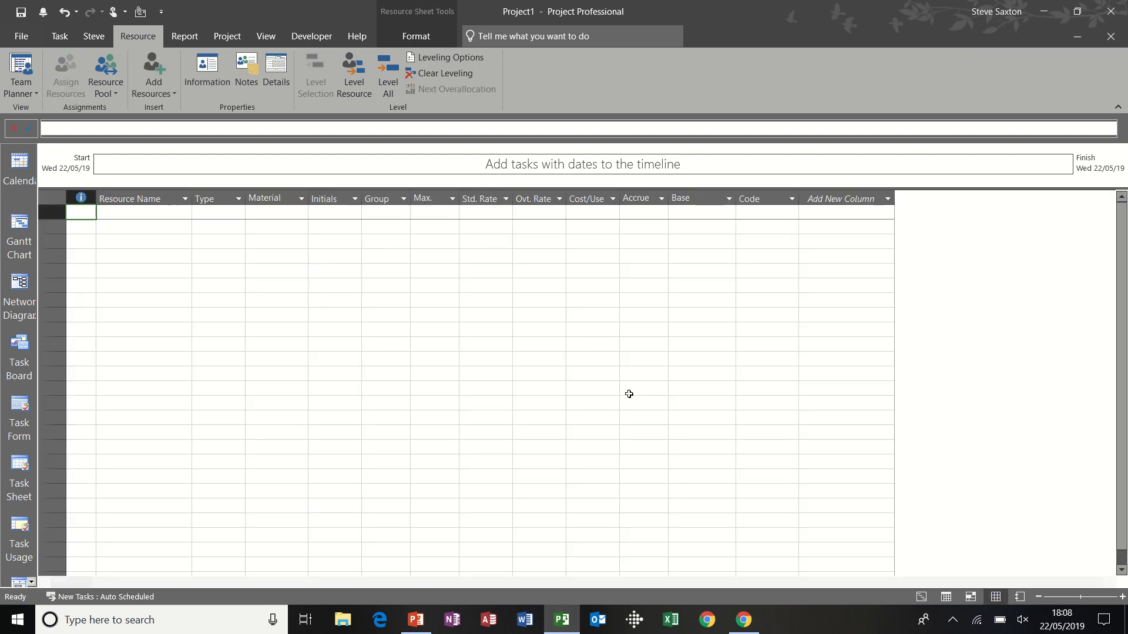
{"action": "left_click", "coordinate": [159, 213]}
{"action": "type", "text": "B"}
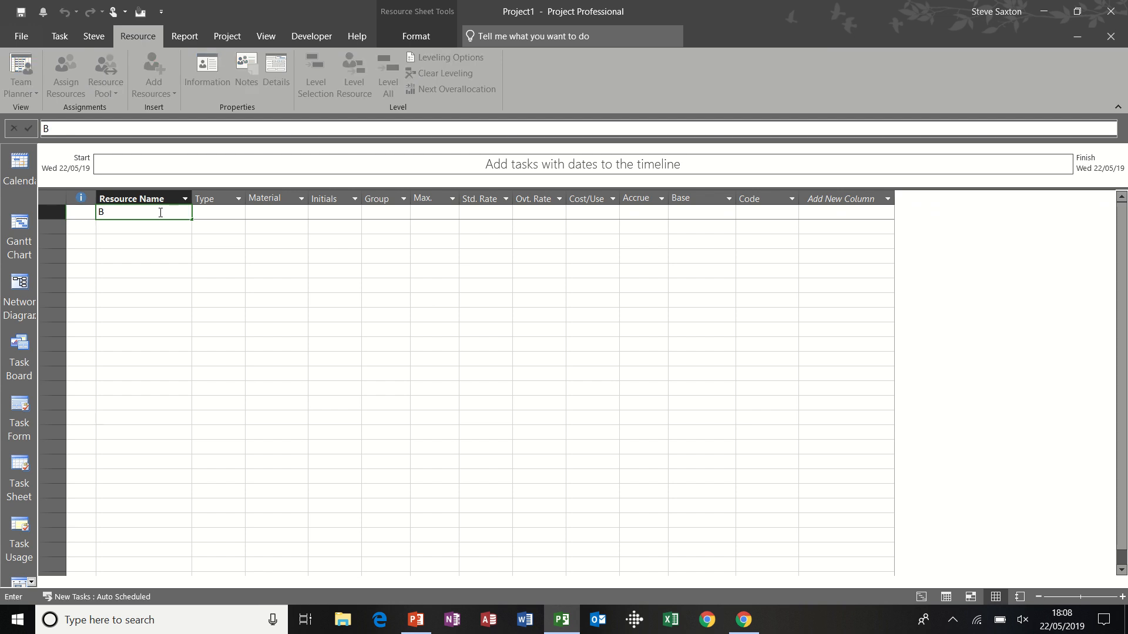
{"action": "type", "text": "en"}
{"action": "key", "text": "Return"}
{"action": "type", "text": "Bi"}
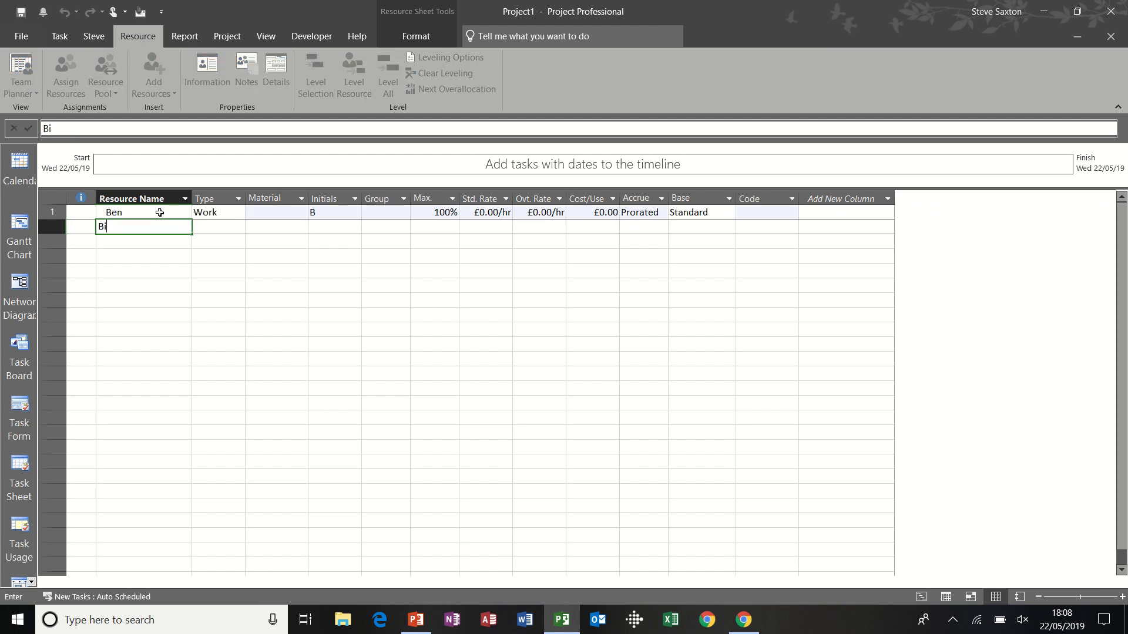
{"action": "type", "text": "ll"}
{"action": "key", "text": "Return"}
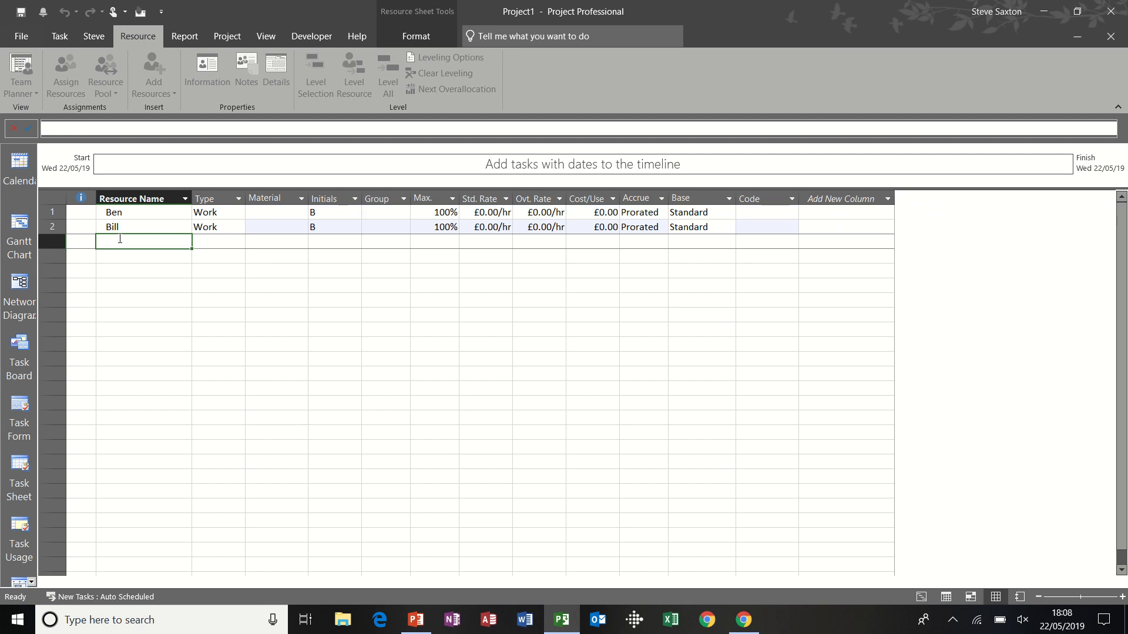
Step: Save the new project as pool in the Documents folder
{"action": "key", "text": "ctrl+s"}
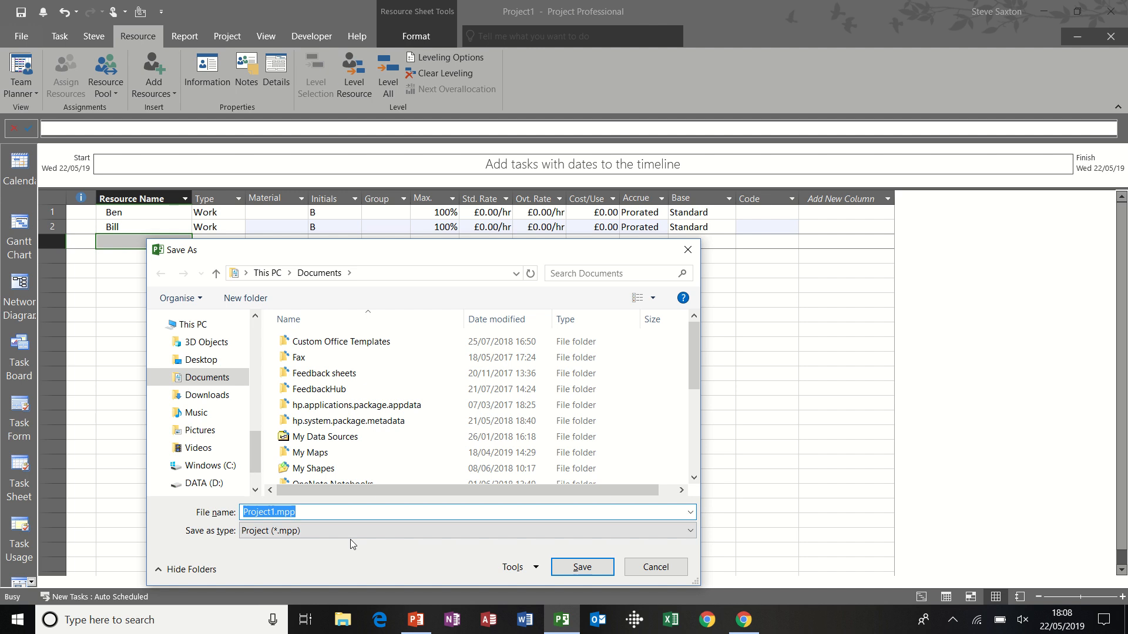
{"action": "type", "text": "poll"}
{"action": "key", "text": "BackSpace"}
{"action": "key", "text": "BackSpace"}
{"action": "type", "text": "ol"}
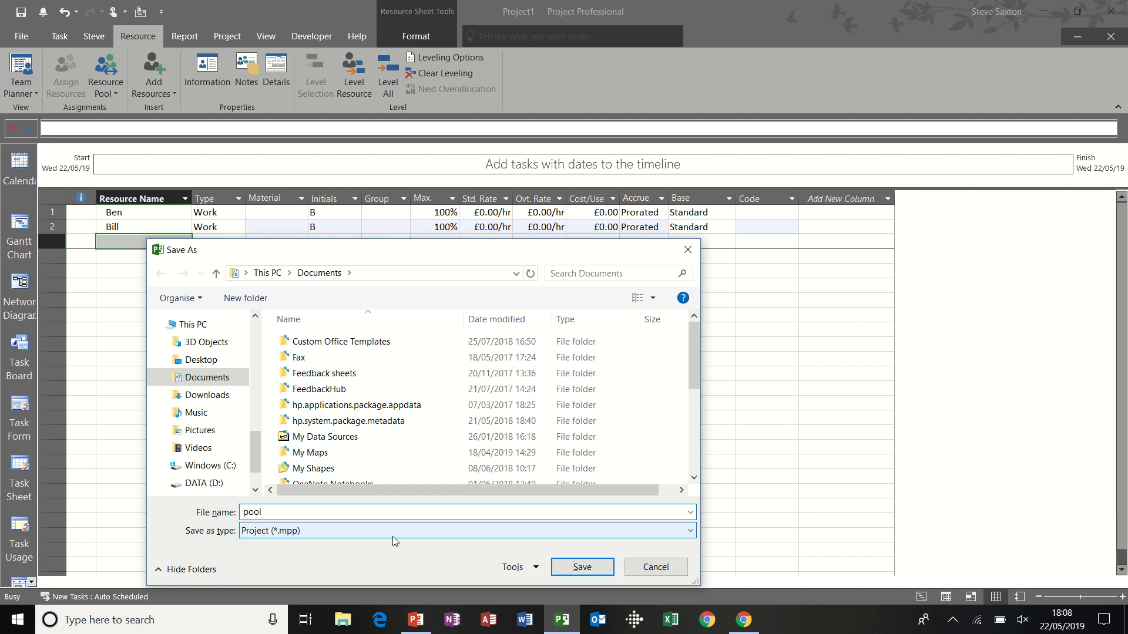
{"action": "left_click", "coordinate": [575, 567]}
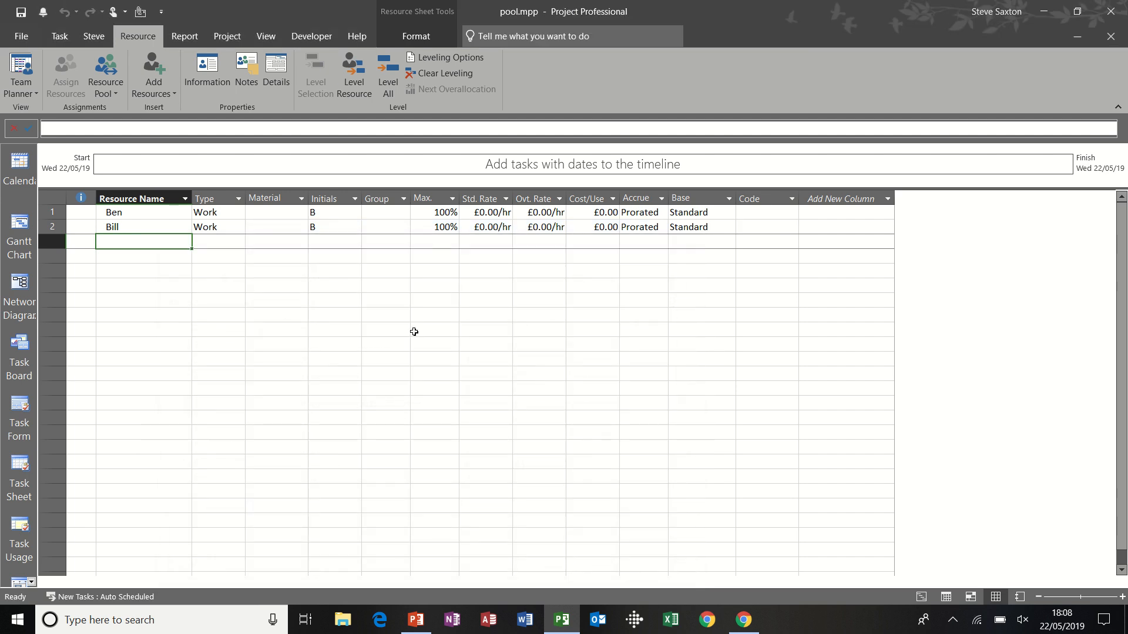
Step: Create a new blank project and enter two tasks named Task A and Task B
{"action": "key", "text": "ctrl+n"}
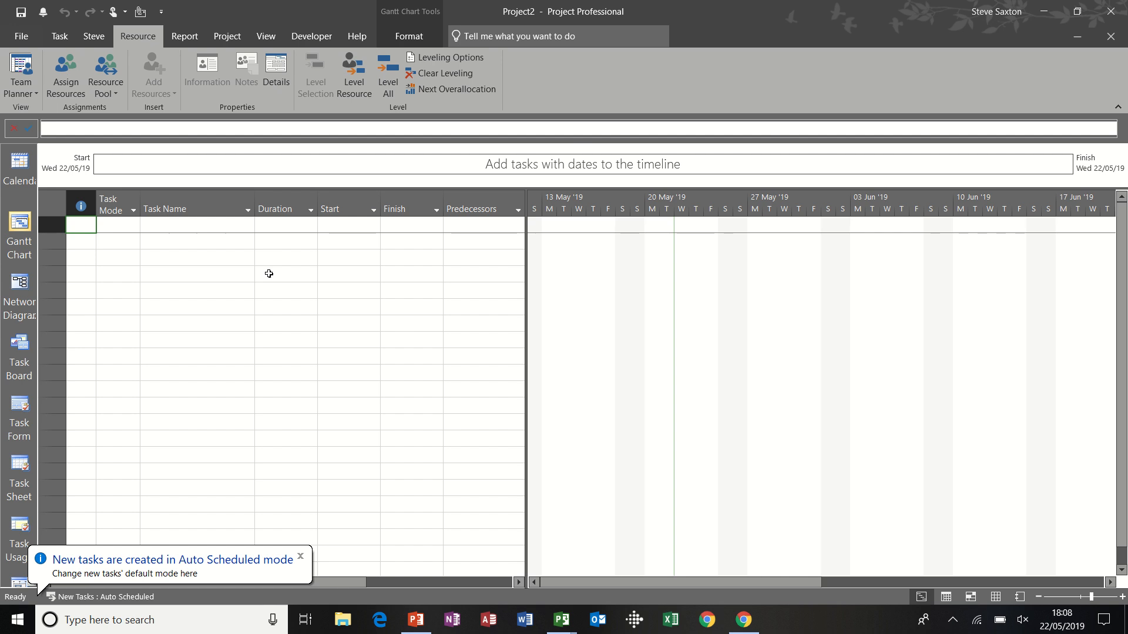
{"action": "left_click", "coordinate": [221, 227]}
{"action": "type", "text": "T"}
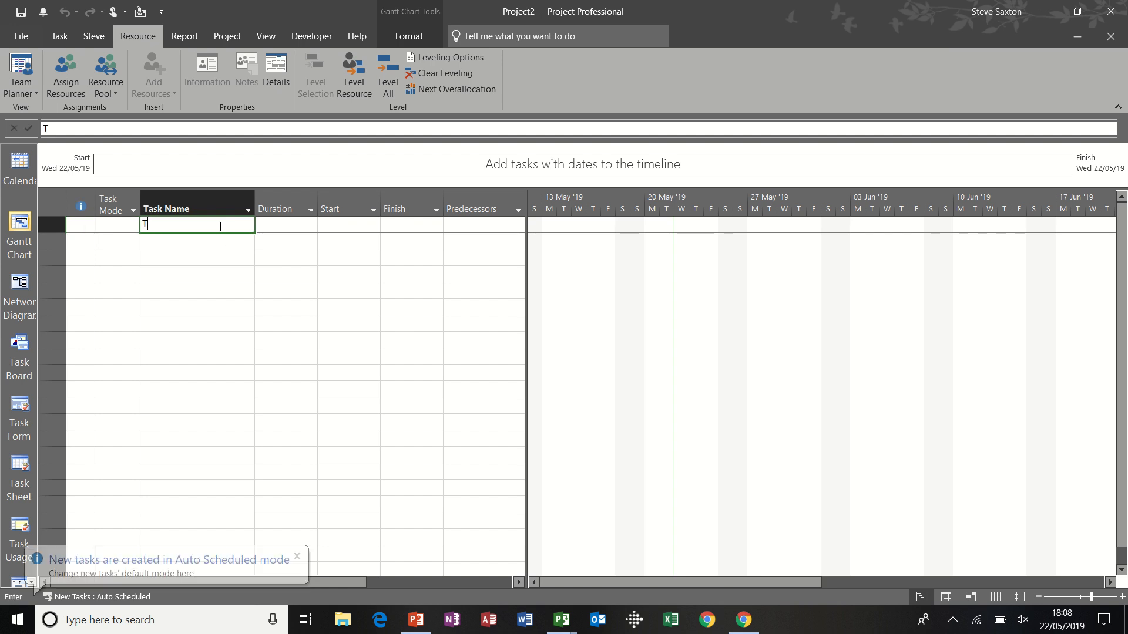
{"action": "type", "text": "ask A"}
{"action": "key", "text": "Return"}
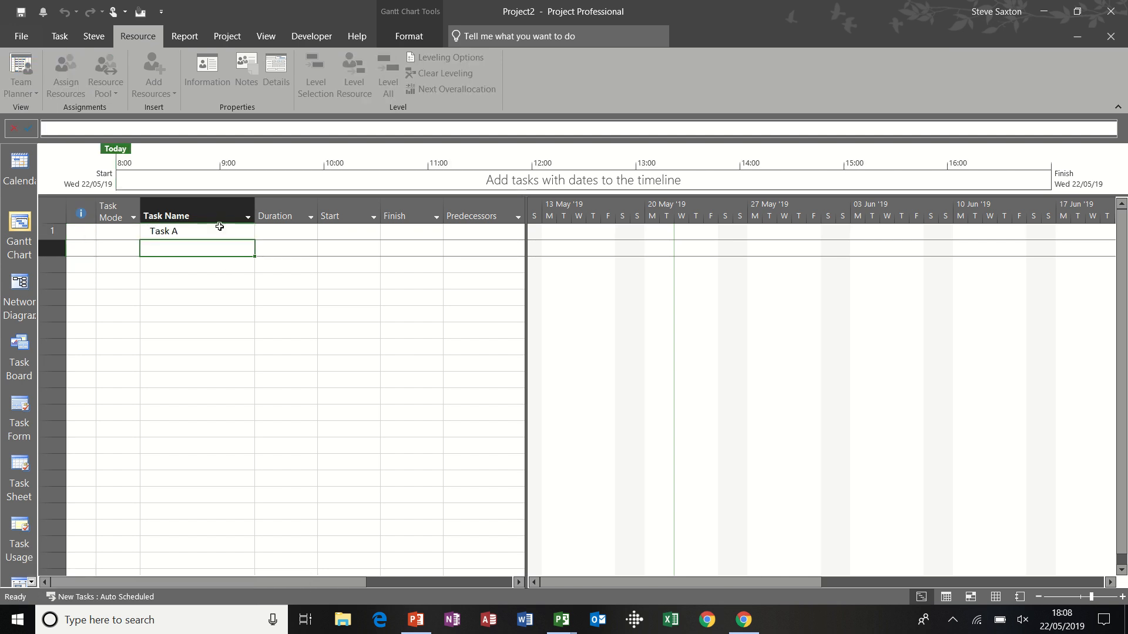
{"action": "type", "text": "Task "}
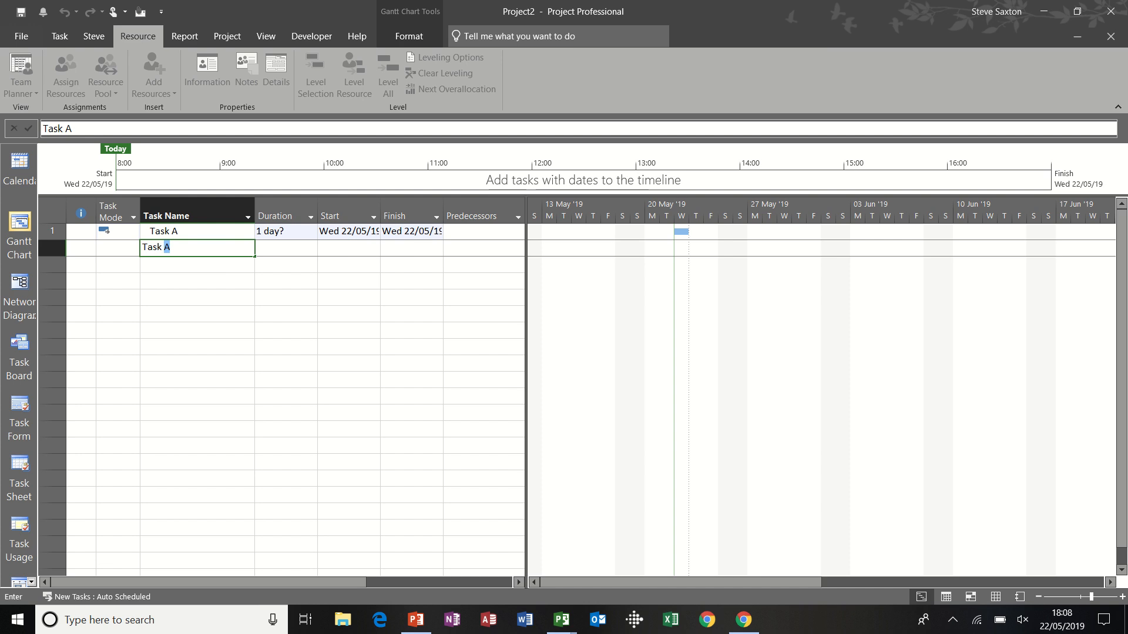
{"action": "type", "text": "B"}
{"action": "key", "text": "Return"}
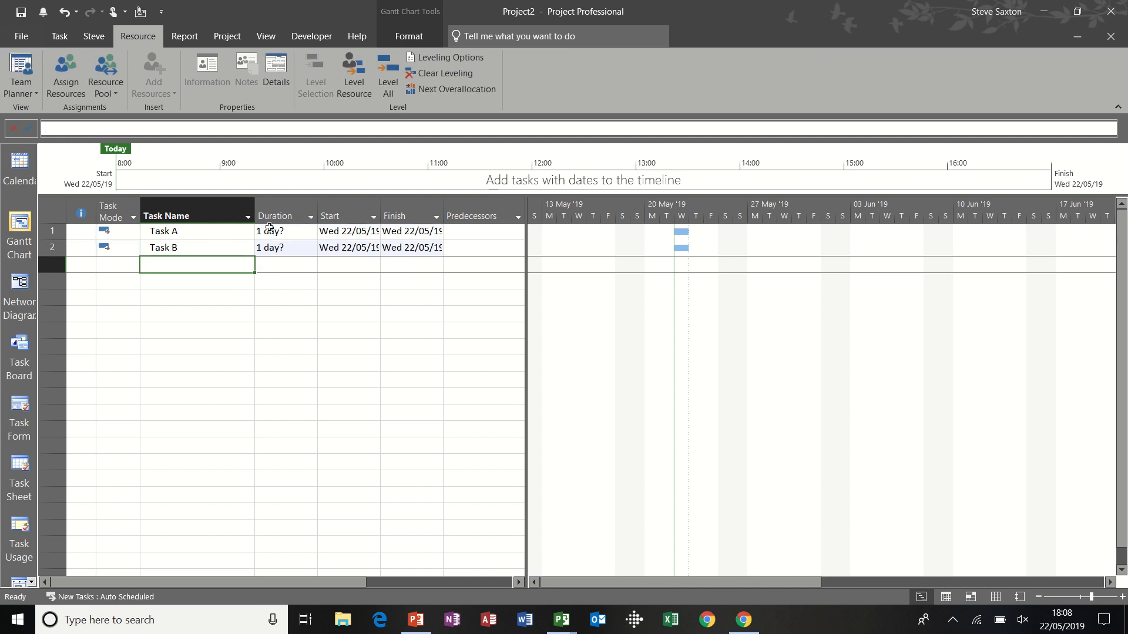
Step: Set the durations of Task A and Task B to 1 day each
{"action": "left_click", "coordinate": [271, 231]}
{"action": "type", "text": "1"}
{"action": "key", "text": "Return"}
{"action": "type", "text": "1"}
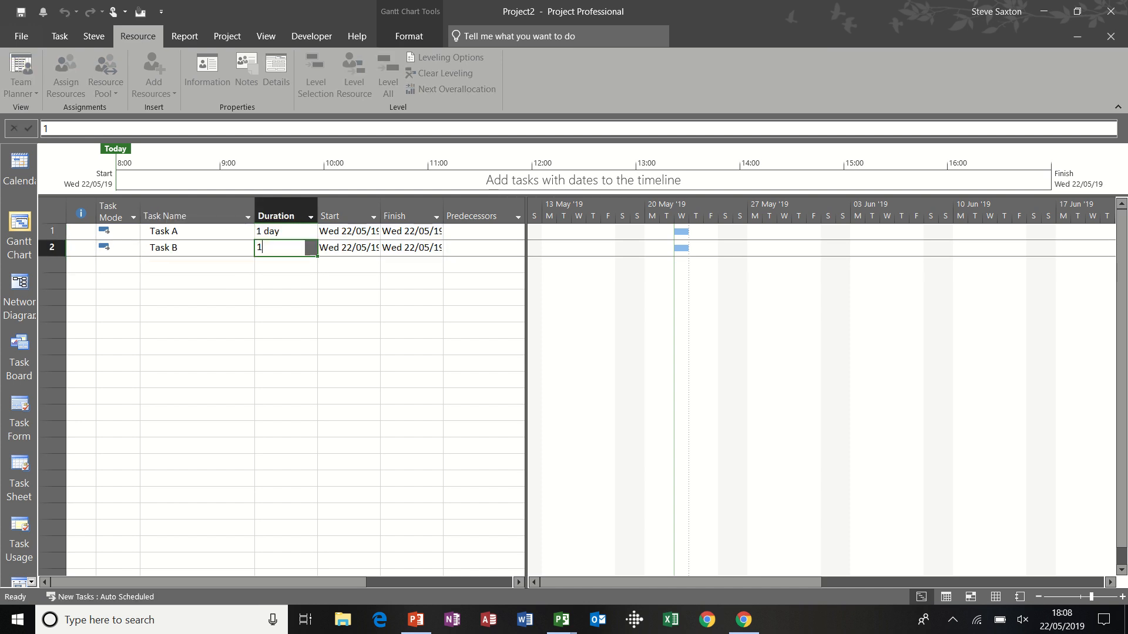
{"action": "key", "text": "Return"}
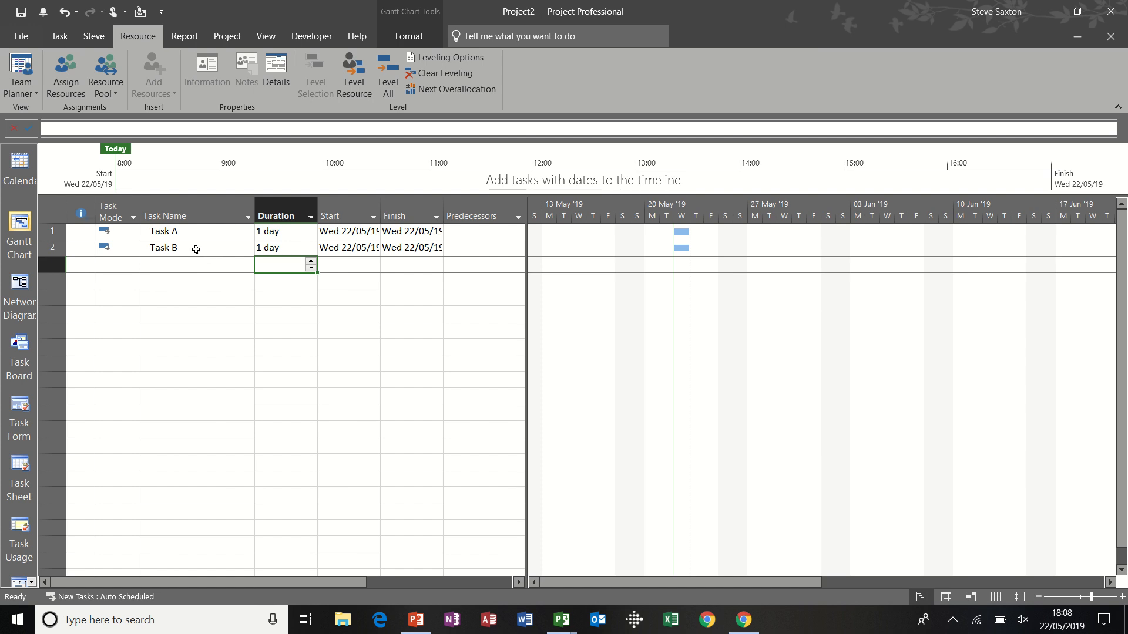
Step: Save the new project as Project A in the Documents folder
{"action": "key", "text": "ctrl+s"}
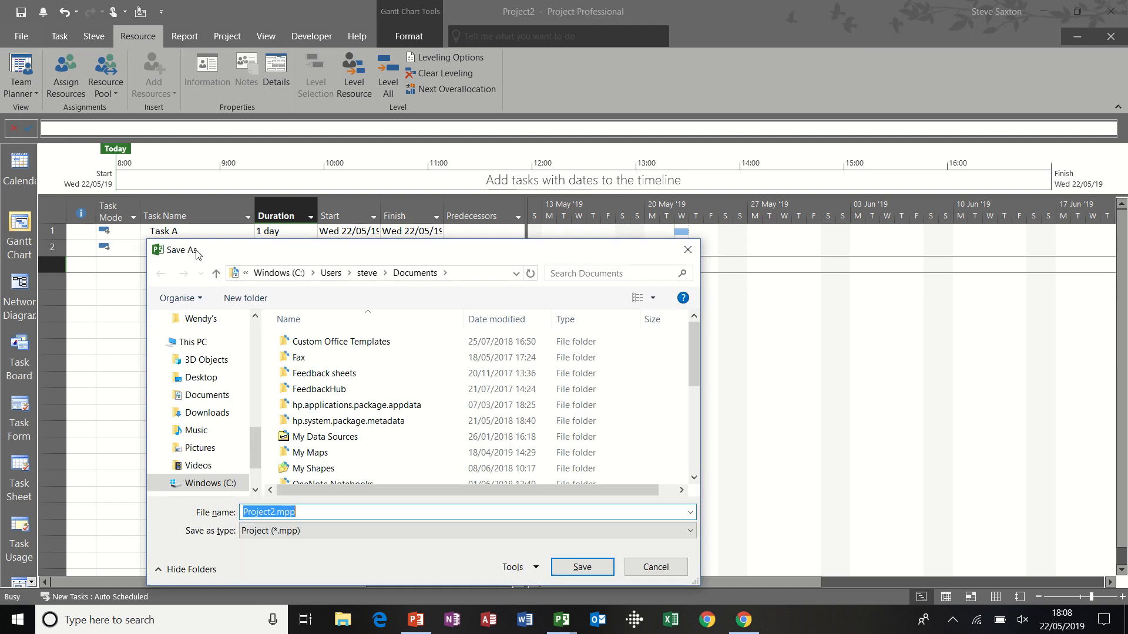
{"action": "type", "text": "Projec"}
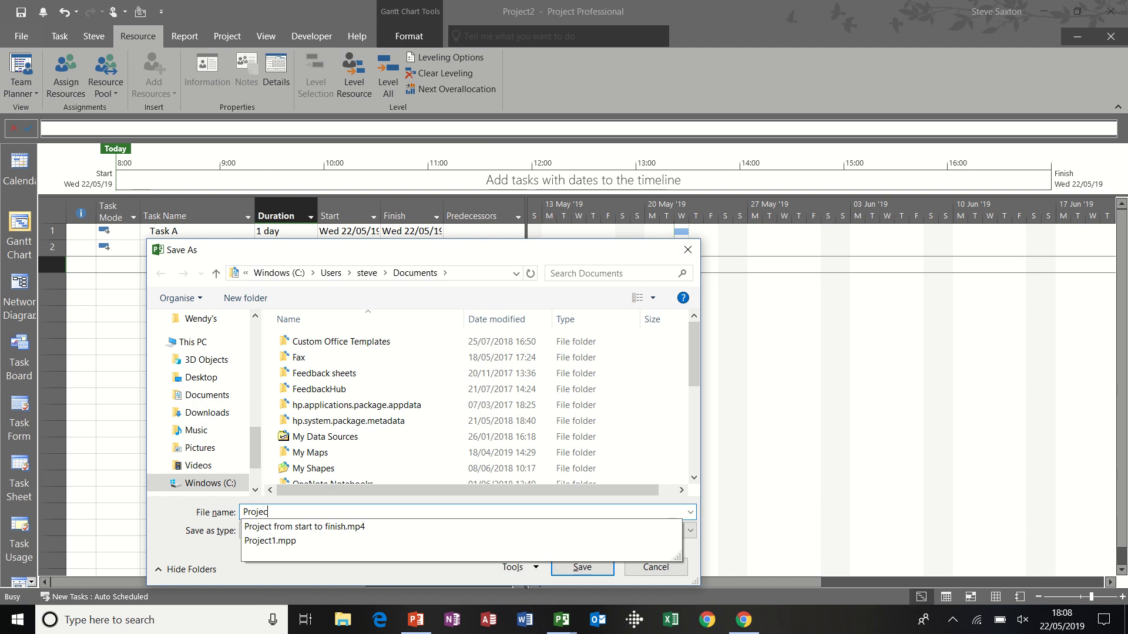
{"action": "type", "text": "t A"}
{"action": "key", "text": "Return"}
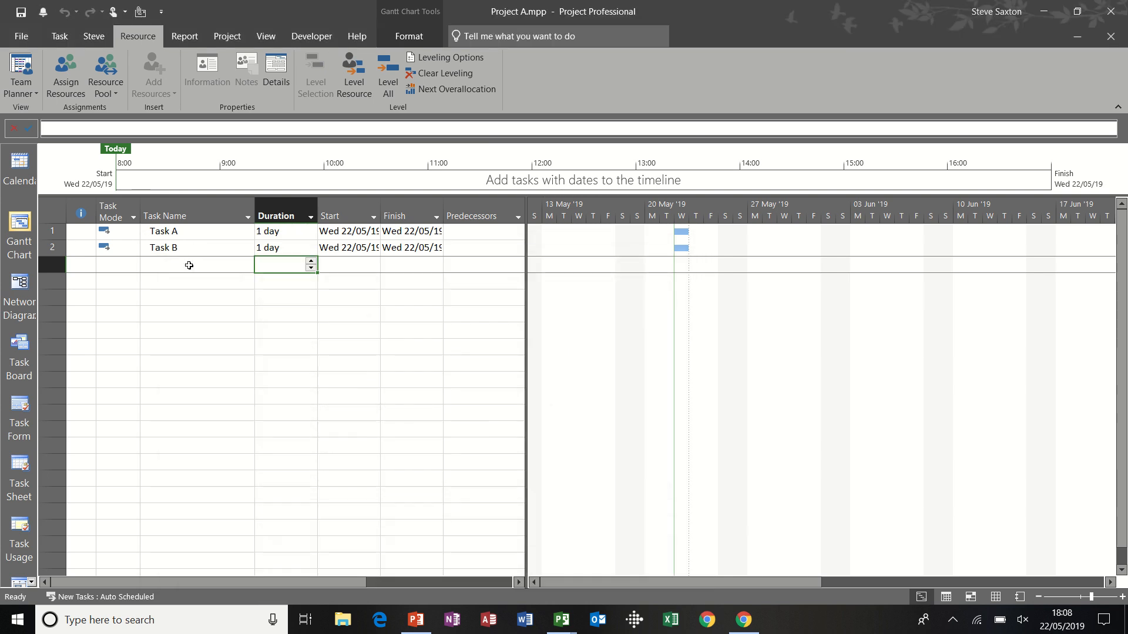
Step: Share the resources of pool.mpp with Project A, with the pool taking precedence, and view them in the Resource Sheet
{"action": "left_click", "coordinate": [113, 88]}
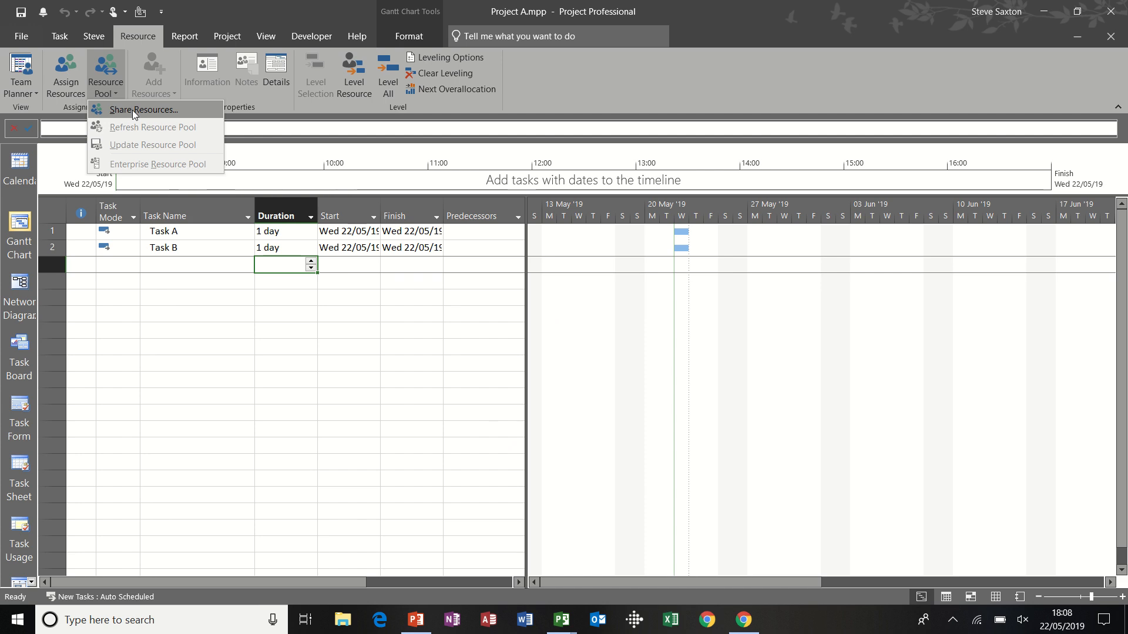
{"action": "left_click", "coordinate": [132, 111]}
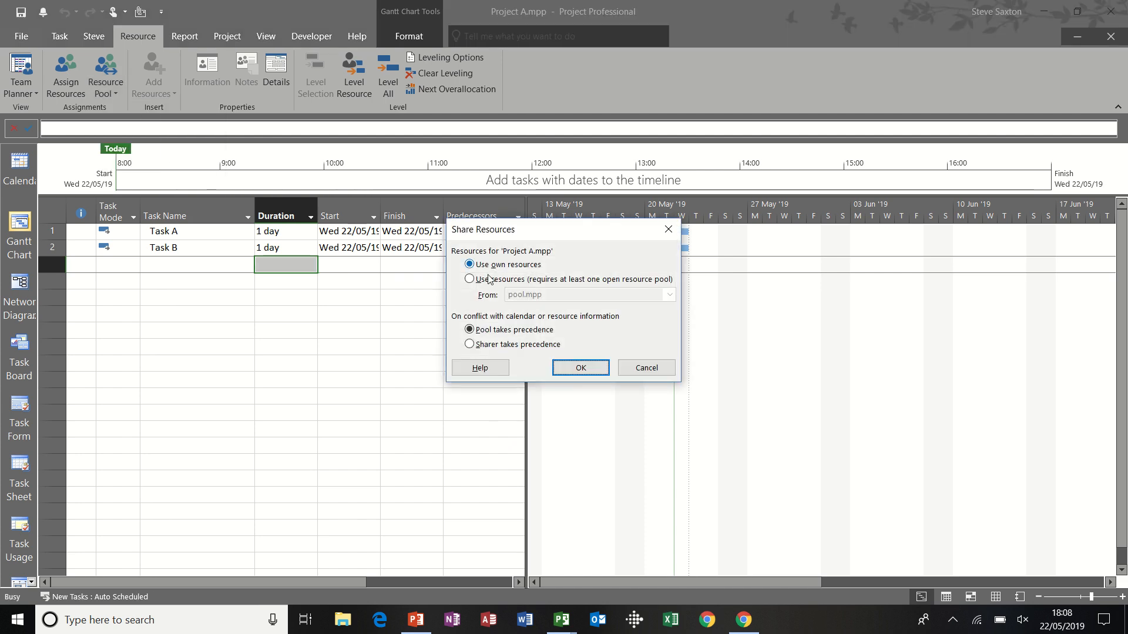
{"action": "left_click", "coordinate": [470, 280]}
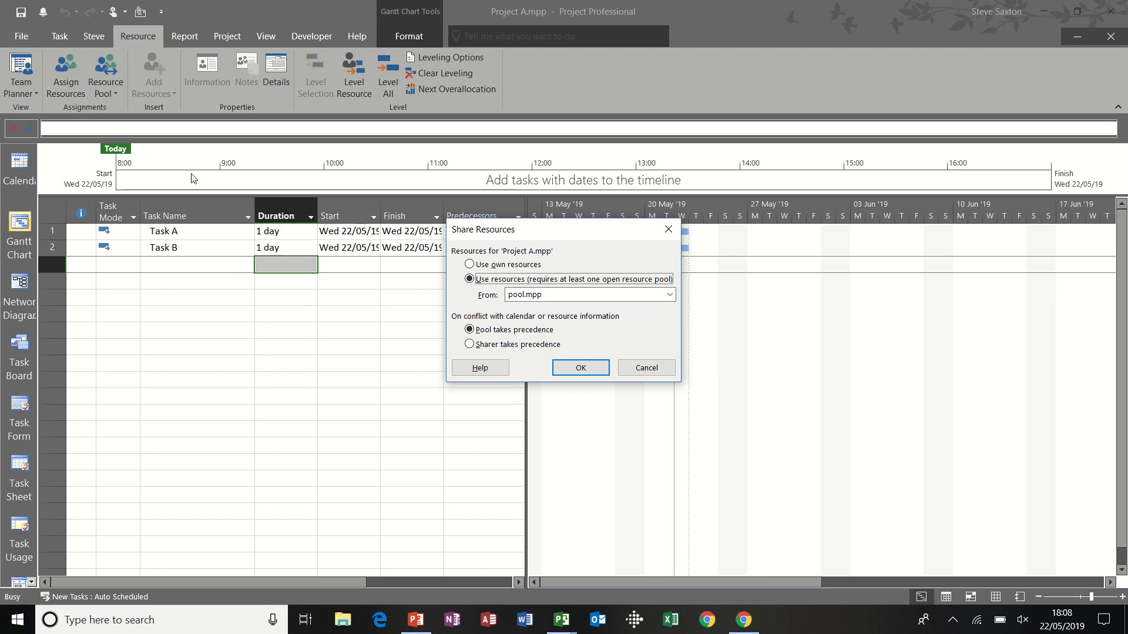
{"action": "left_click", "coordinate": [585, 372]}
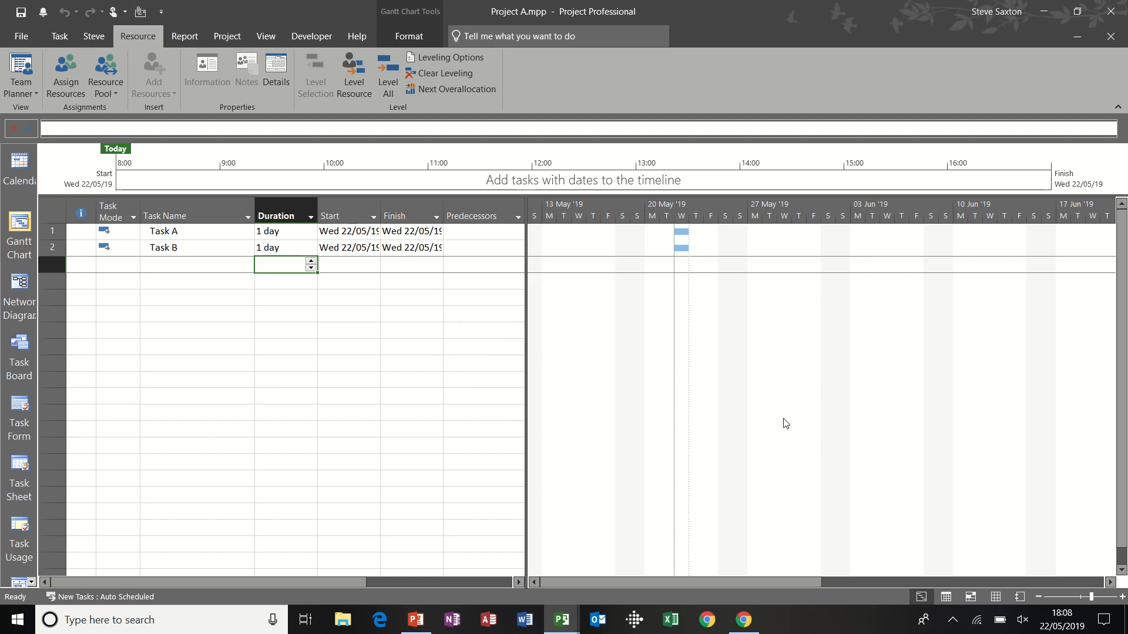
{"action": "left_click", "coordinate": [993, 593]}
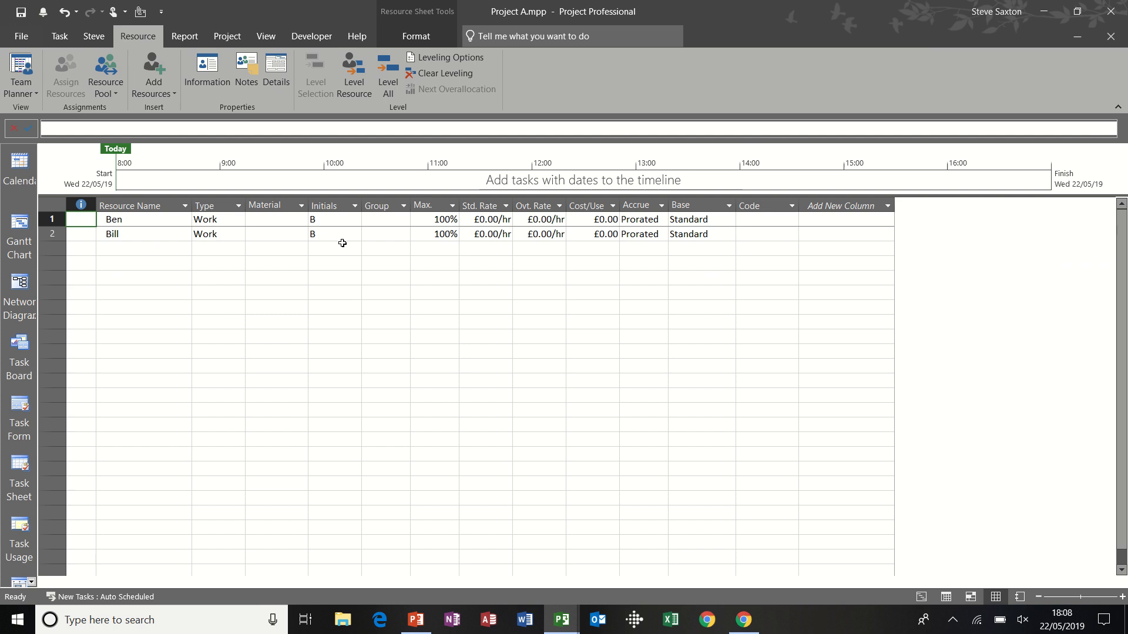
Step: Return to the Gantt Chart and assign the first shared resource to Task A
{"action": "left_click", "coordinate": [24, 232]}
{"action": "left_click", "coordinate": [231, 233]}
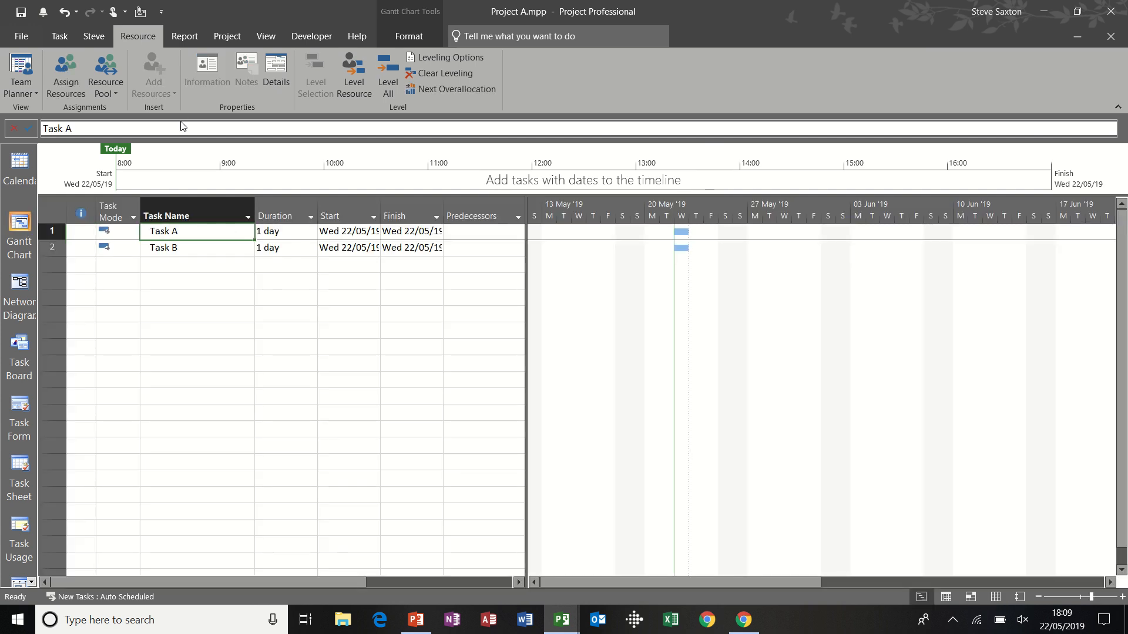
{"action": "left_click", "coordinate": [68, 68]}
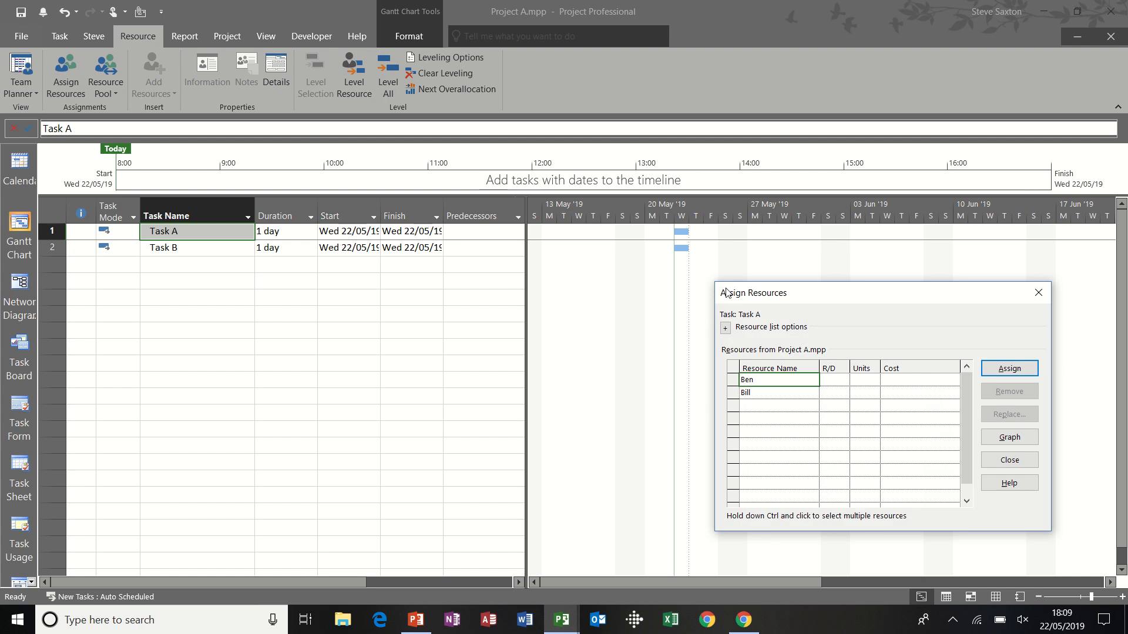
{"action": "left_click_drag", "start_coordinate": [750, 295], "coordinate": [601, 277]}
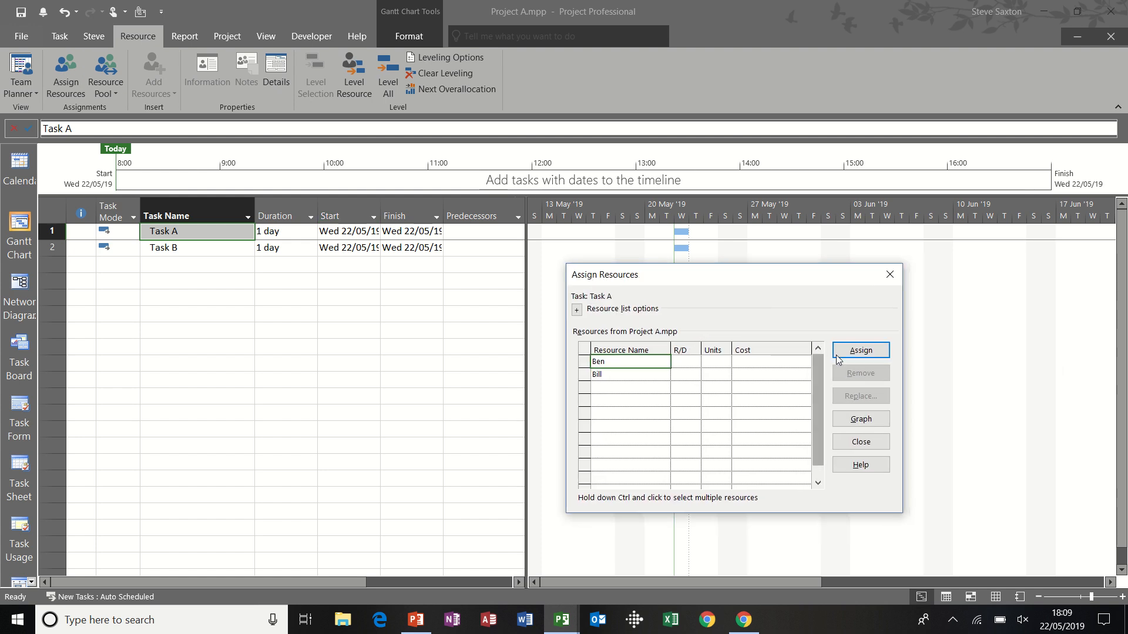
{"action": "left_click", "coordinate": [855, 351]}
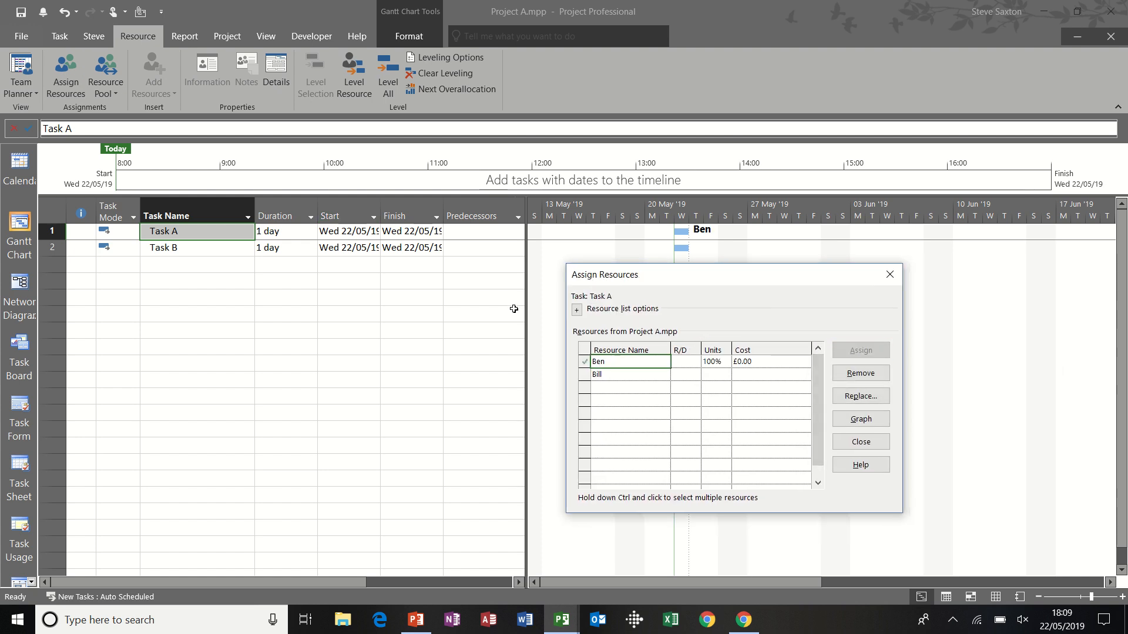
Step: Assign the second shared resource to Task B and close the resource assignment list
{"action": "left_click", "coordinate": [218, 249]}
{"action": "left_click", "coordinate": [644, 379]}
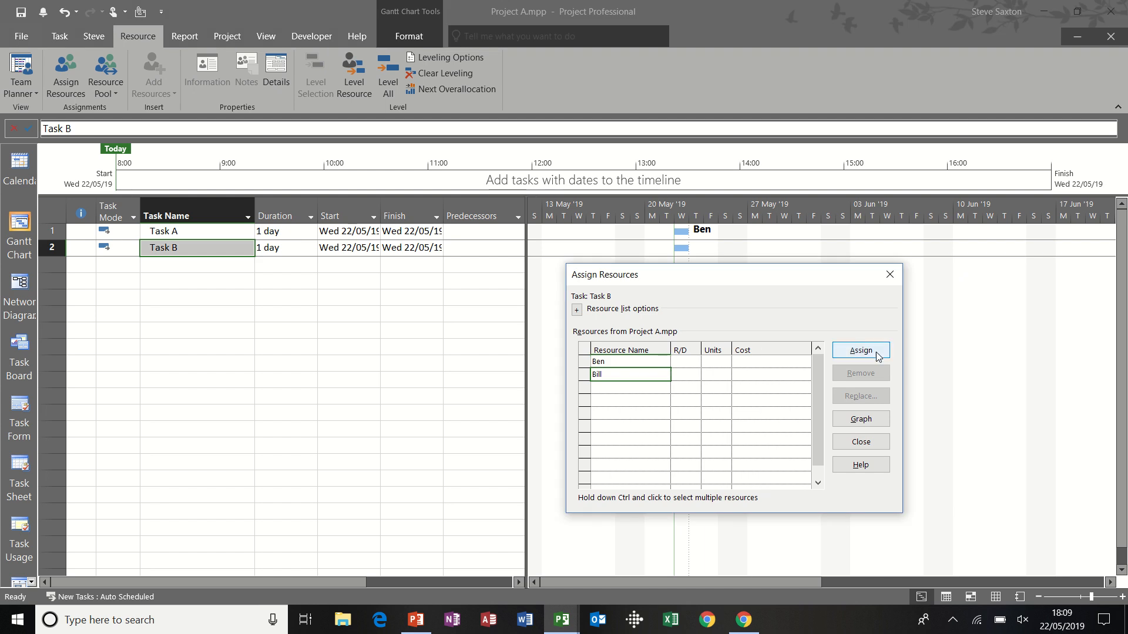
{"action": "left_click", "coordinate": [861, 350]}
{"action": "left_click", "coordinate": [340, 321]}
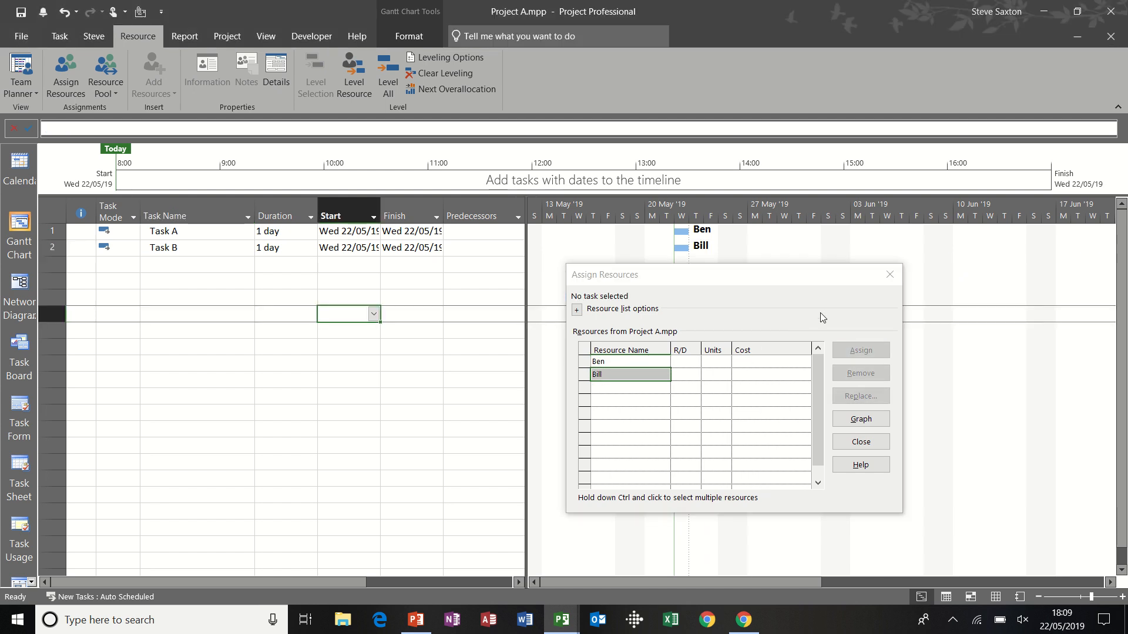
{"action": "left_click", "coordinate": [890, 275]}
{"action": "left_click", "coordinate": [228, 282]}
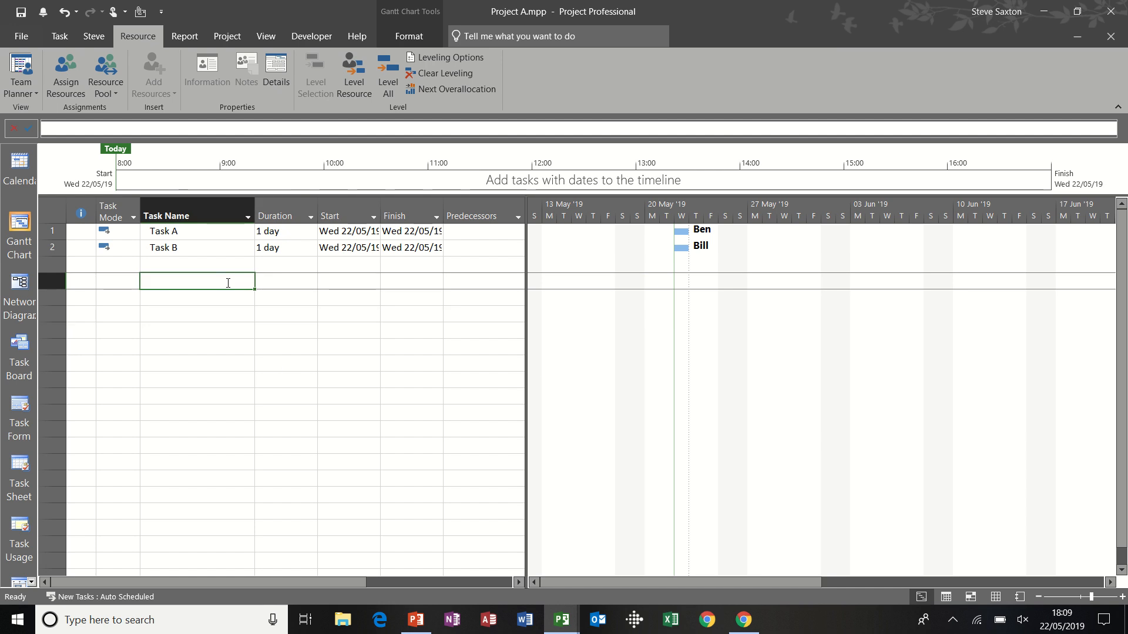
Step: Create another blank project and enter Task A and Task B as its tasks
{"action": "key", "text": "ctrl+n"}
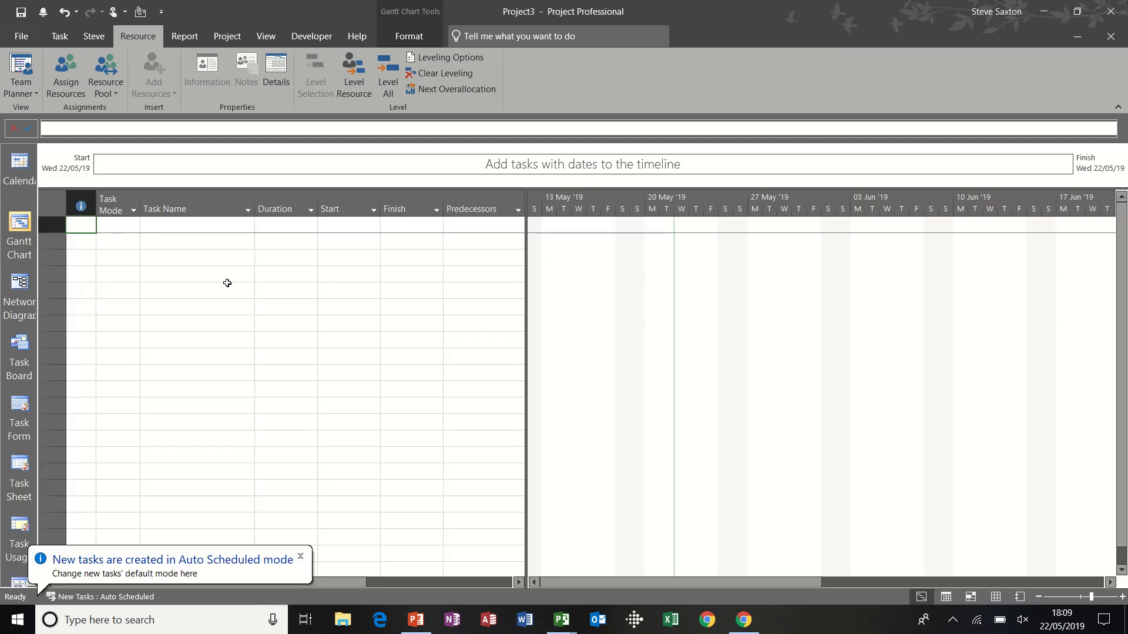
{"action": "left_click", "coordinate": [197, 224]}
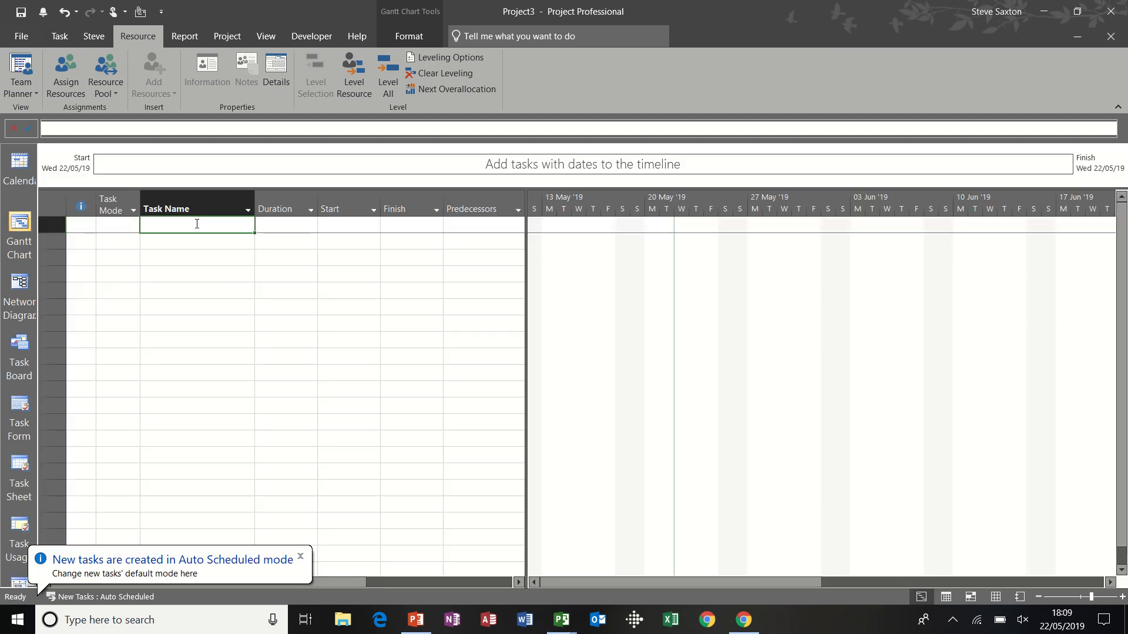
{"action": "type", "text": "Task A"}
{"action": "key", "text": "Return"}
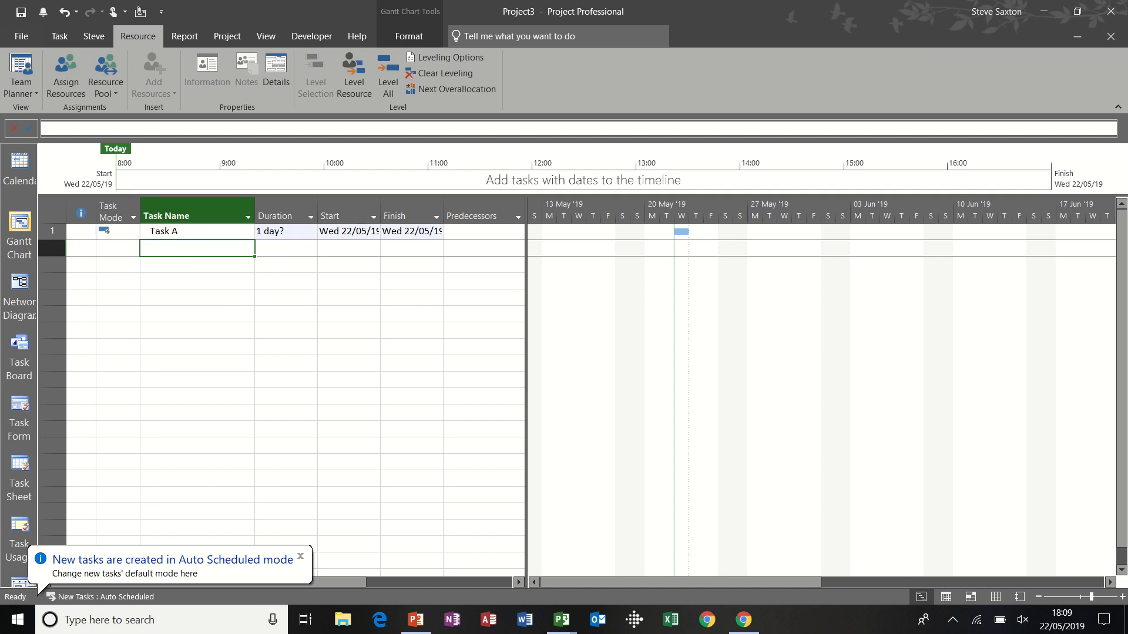
{"action": "type", "text": "Task B"}
{"action": "key", "text": "Return"}
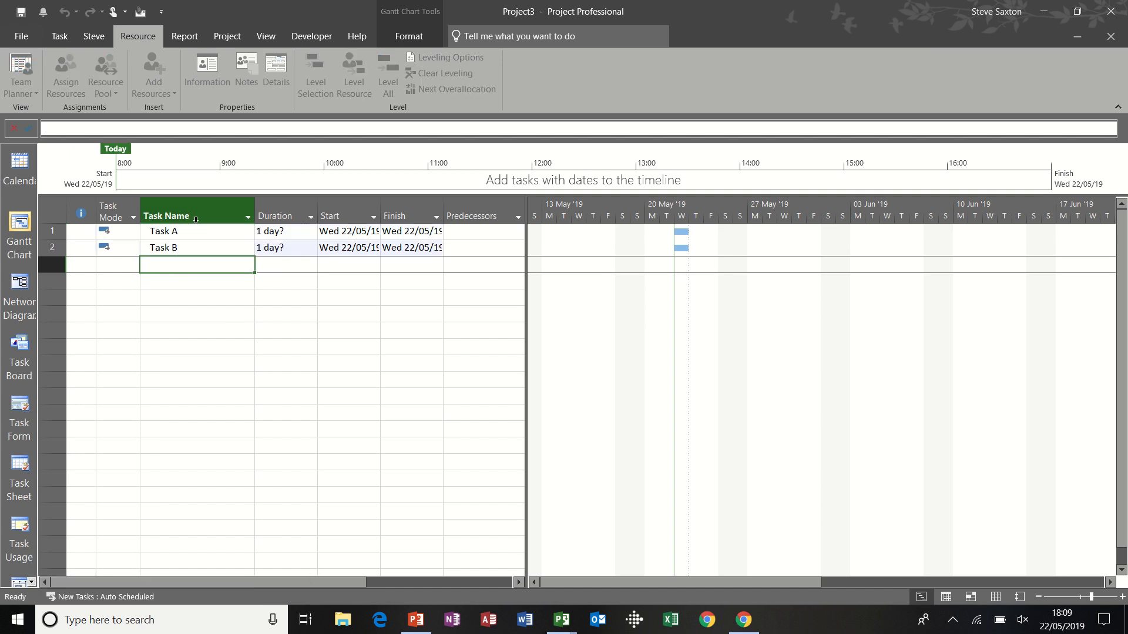
Step: Give both tasks in the second sharing project a duration of 1 day
{"action": "left_click", "coordinate": [277, 235]}
{"action": "type", "text": "1"}
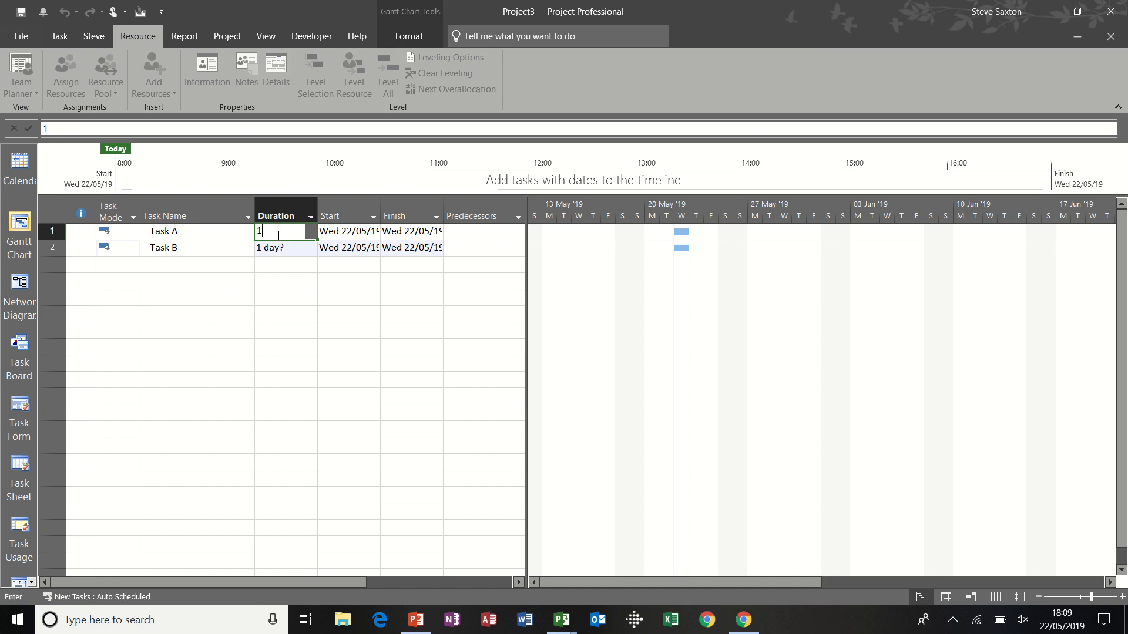
{"action": "key", "text": "Return"}
{"action": "type", "text": "1"}
{"action": "key", "text": "Return"}
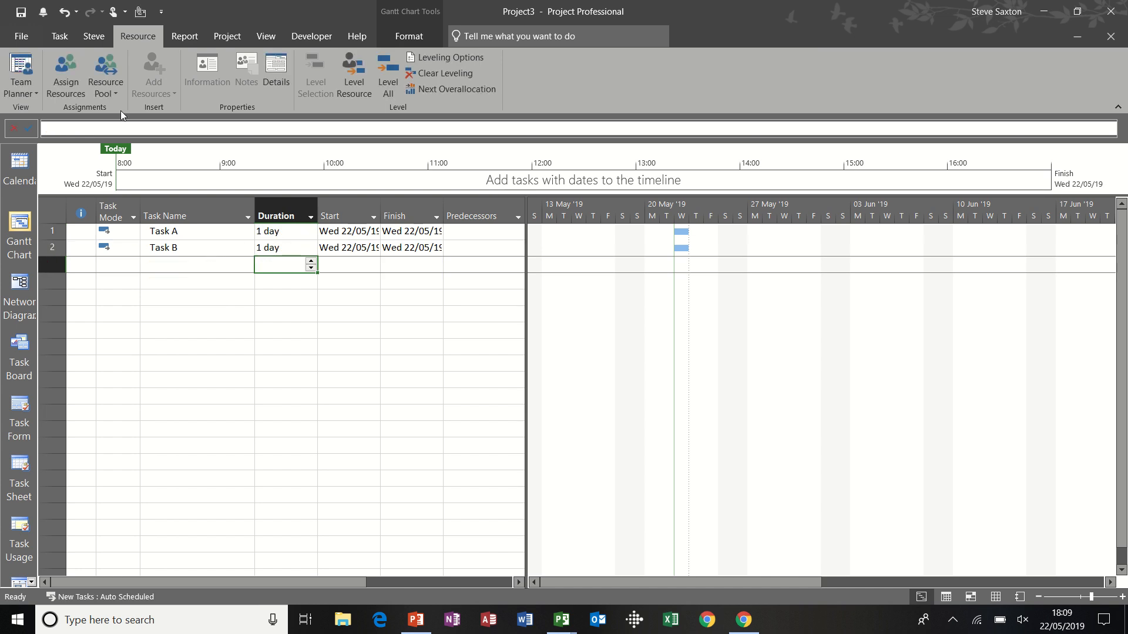
Step: Set the second project to use resources from pool.mpp, with the pool taking precedence
{"action": "left_click", "coordinate": [108, 90]}
{"action": "left_click", "coordinate": [122, 108]}
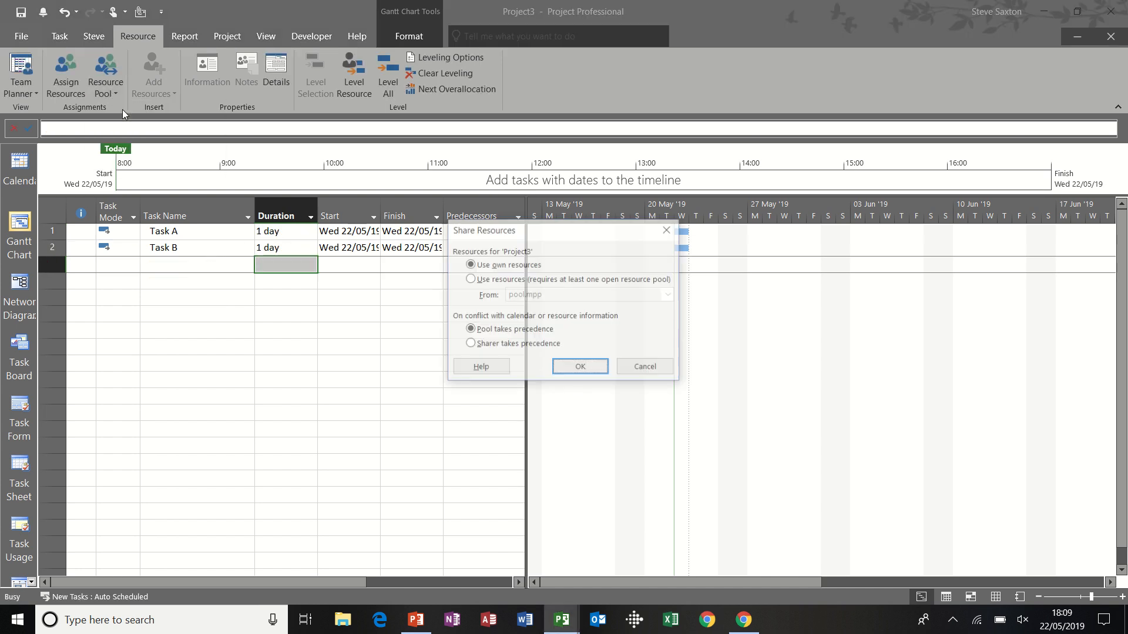
{"action": "left_click", "coordinate": [475, 282]}
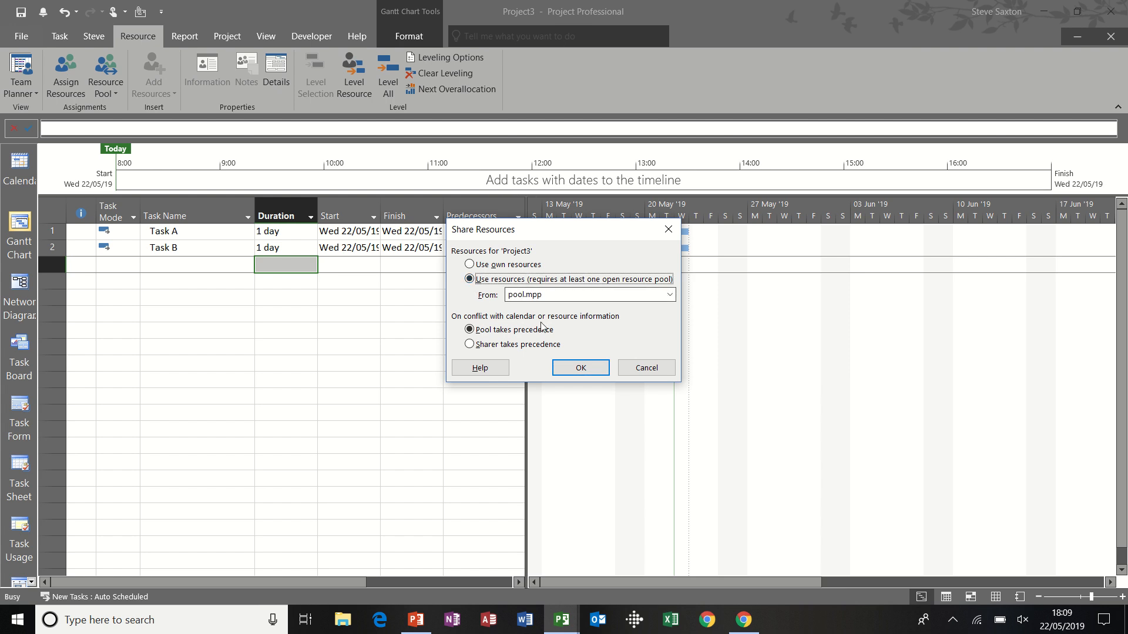
{"action": "left_click", "coordinate": [574, 368]}
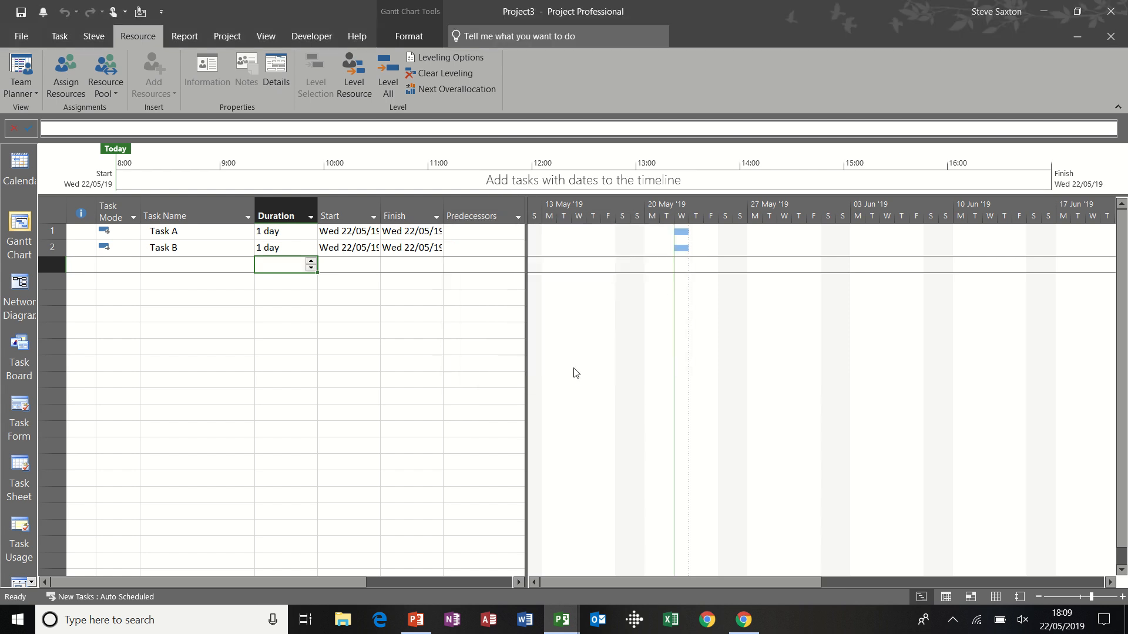
Step: Assign the first resource from the pool to Task A in the second project
{"action": "left_click", "coordinate": [211, 227]}
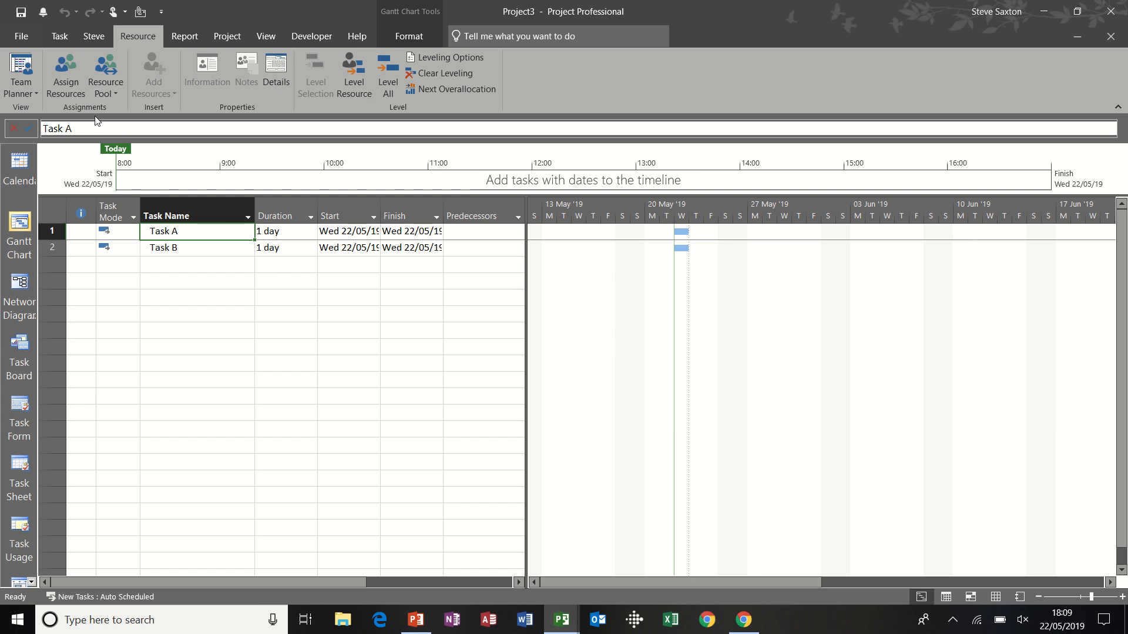
{"action": "left_click", "coordinate": [66, 77]}
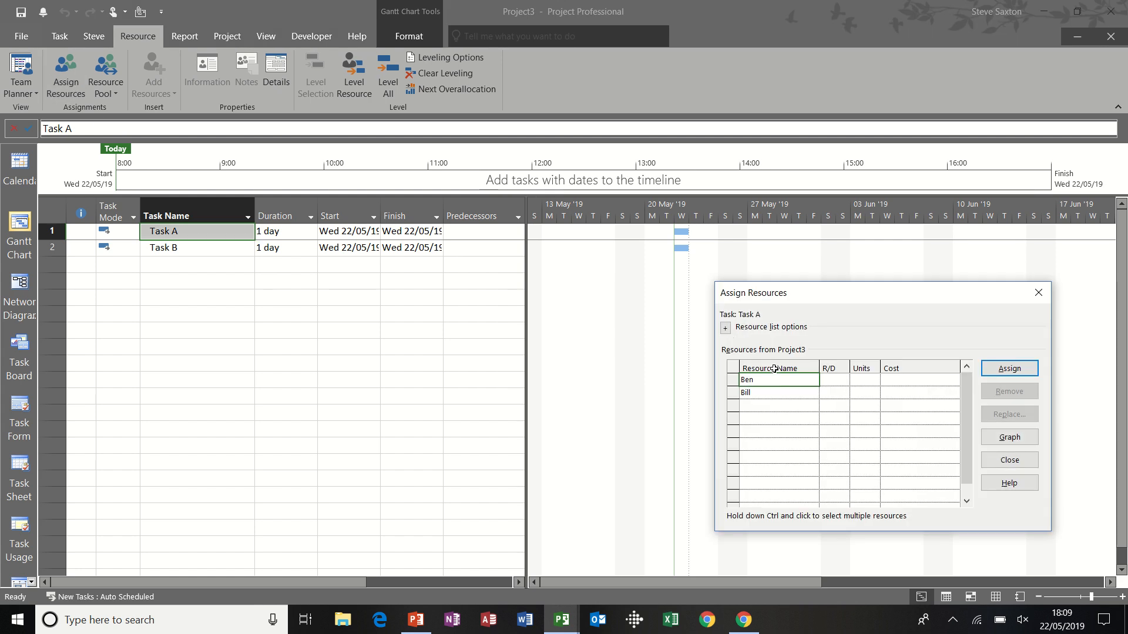
{"action": "left_click", "coordinate": [1010, 368]}
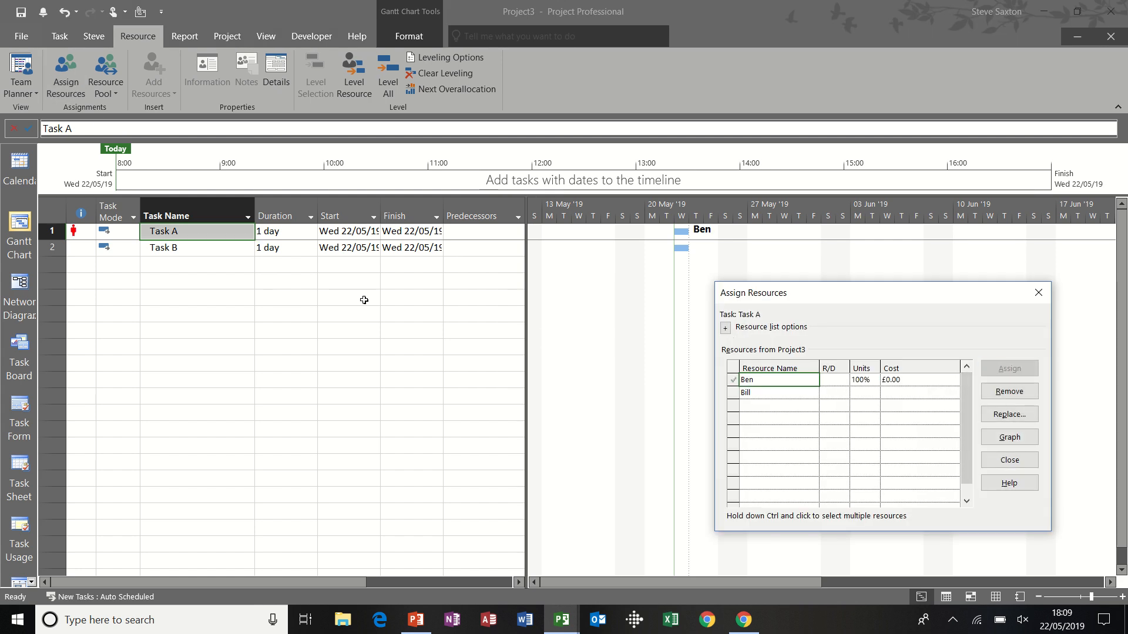
Step: Assign the second resource from the pool to Task B in the second project and finish assigning resources
{"action": "left_click", "coordinate": [222, 251]}
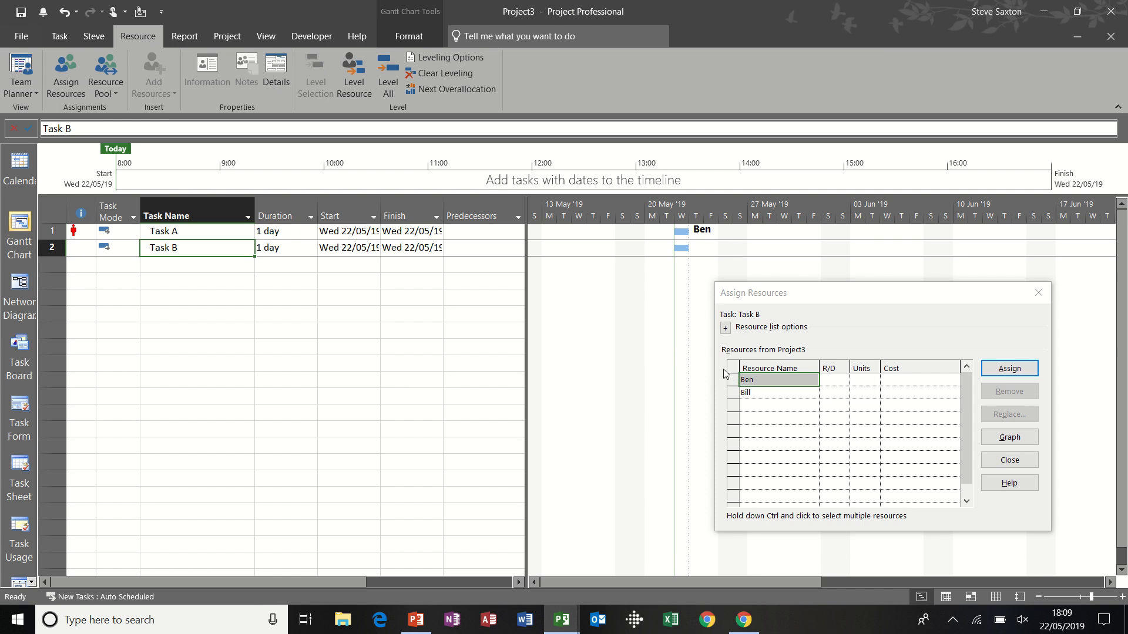
{"action": "left_click", "coordinate": [750, 392]}
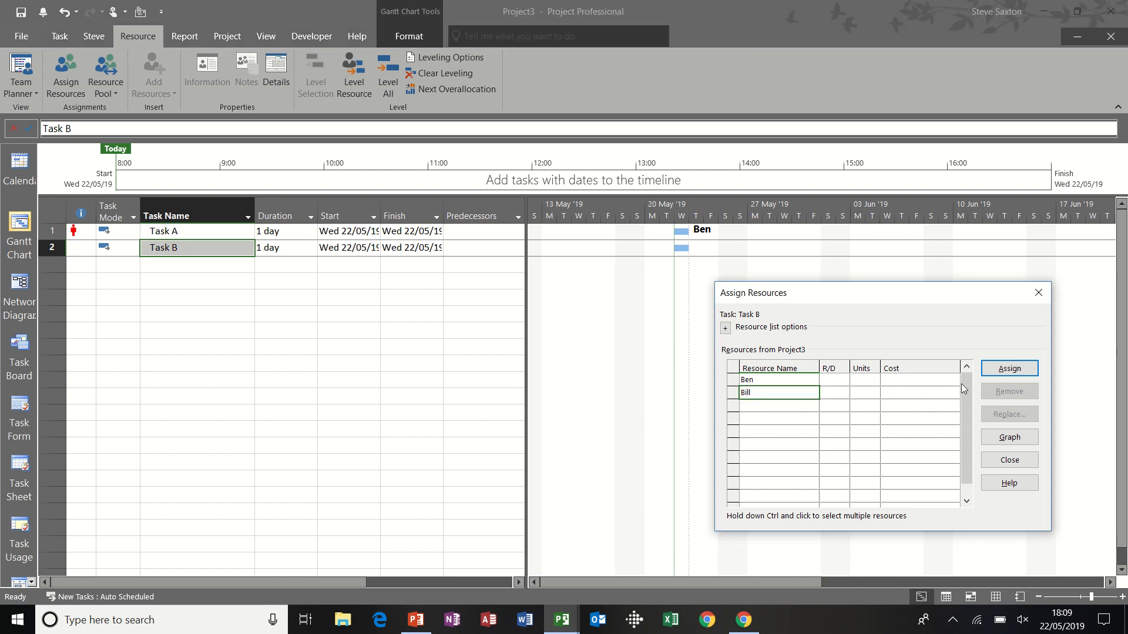
{"action": "left_click", "coordinate": [1008, 369]}
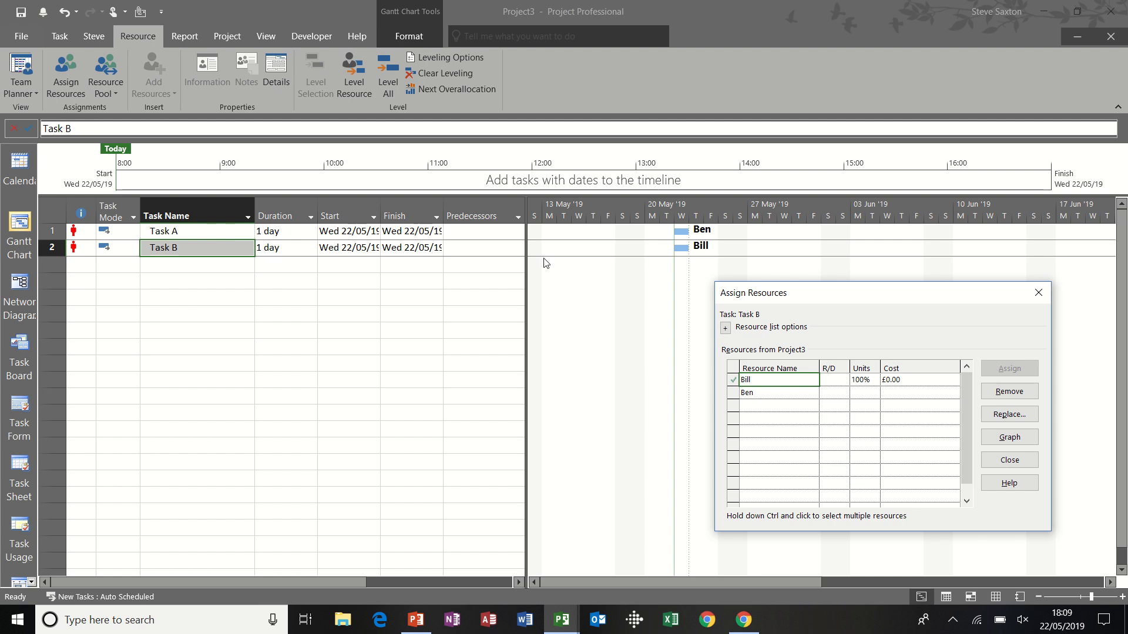
{"action": "left_click", "coordinate": [1038, 294]}
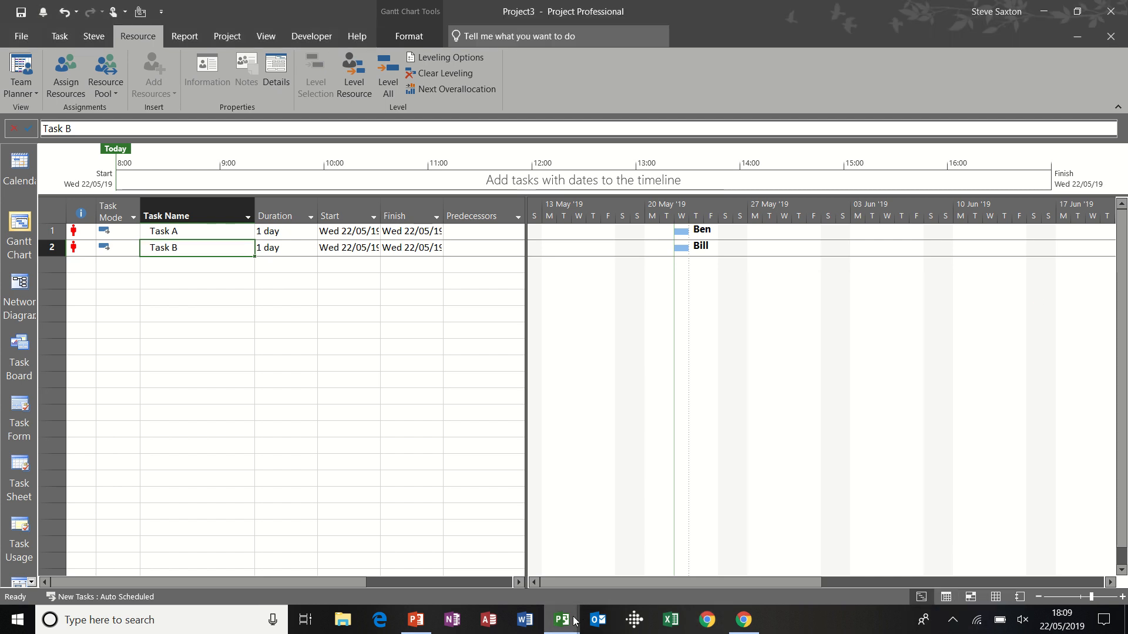
Step: Examine the overallocation indicators in the pool.mpp resource sheet and across the projects sharing it, starting with Project A.mpp
{"action": "mouse_move", "coordinate": [570, 624]}
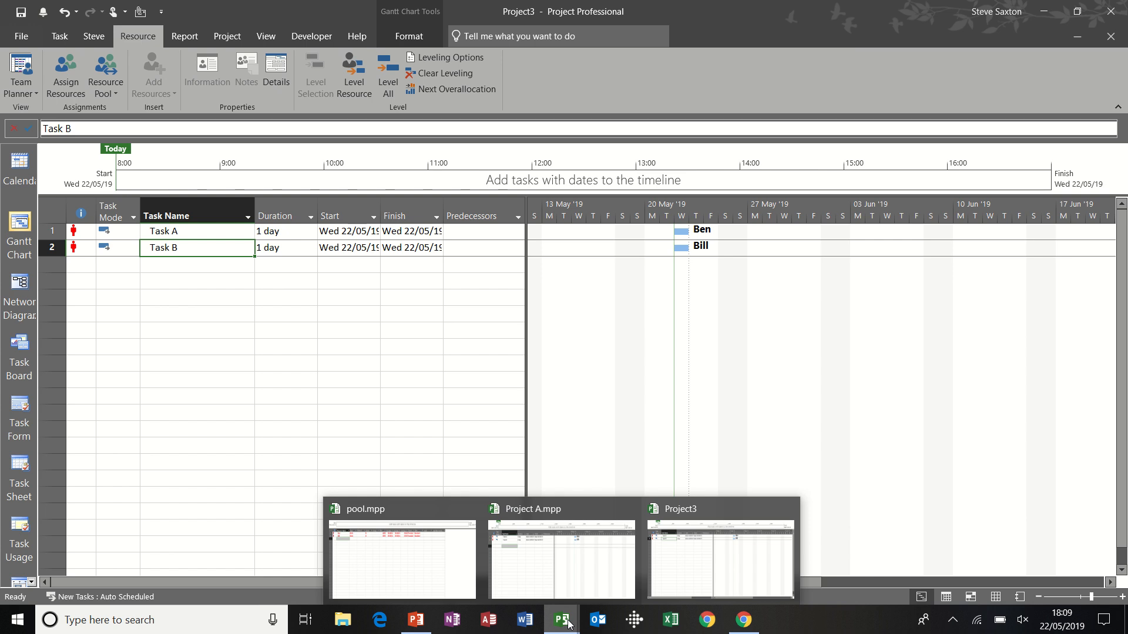
{"action": "left_click", "coordinate": [432, 561]}
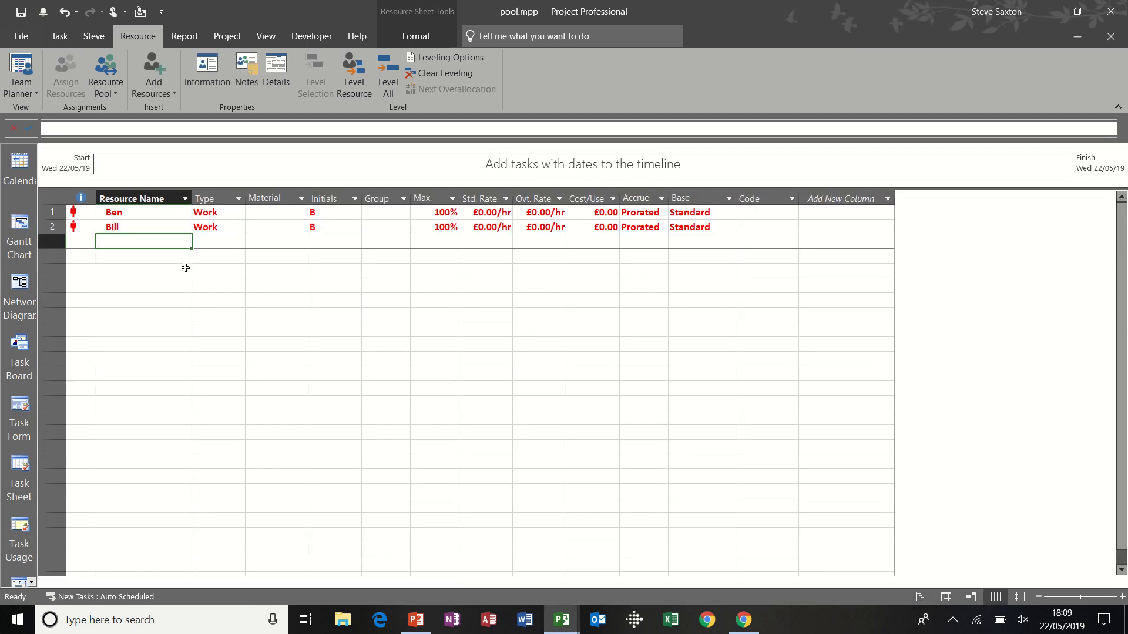
{"action": "mouse_move", "coordinate": [568, 623]}
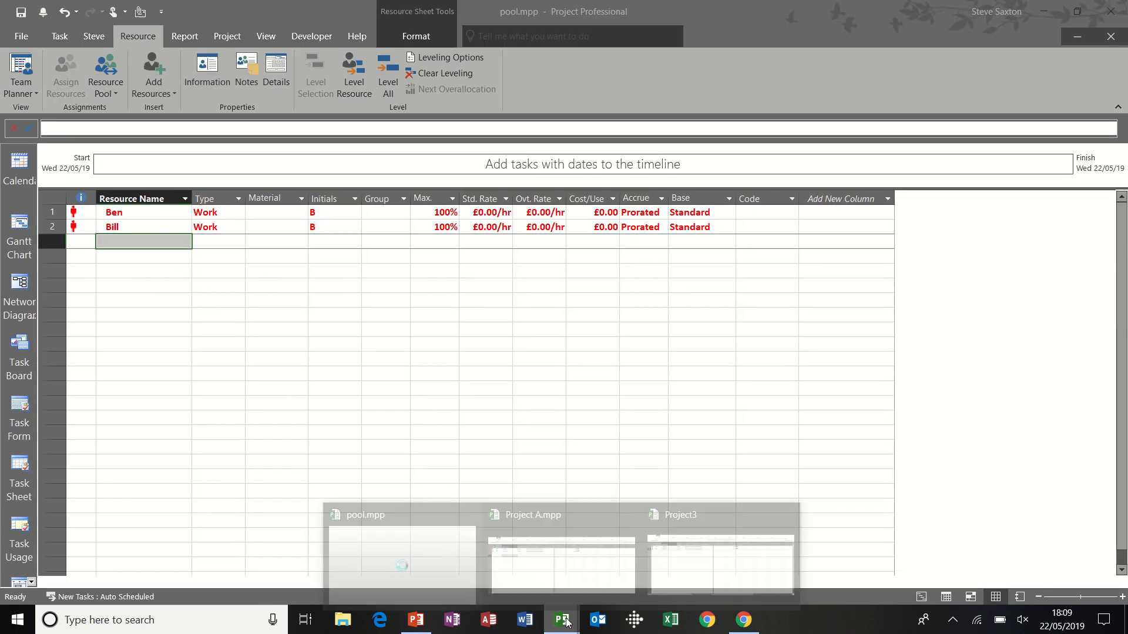
{"action": "left_click", "coordinate": [582, 566]}
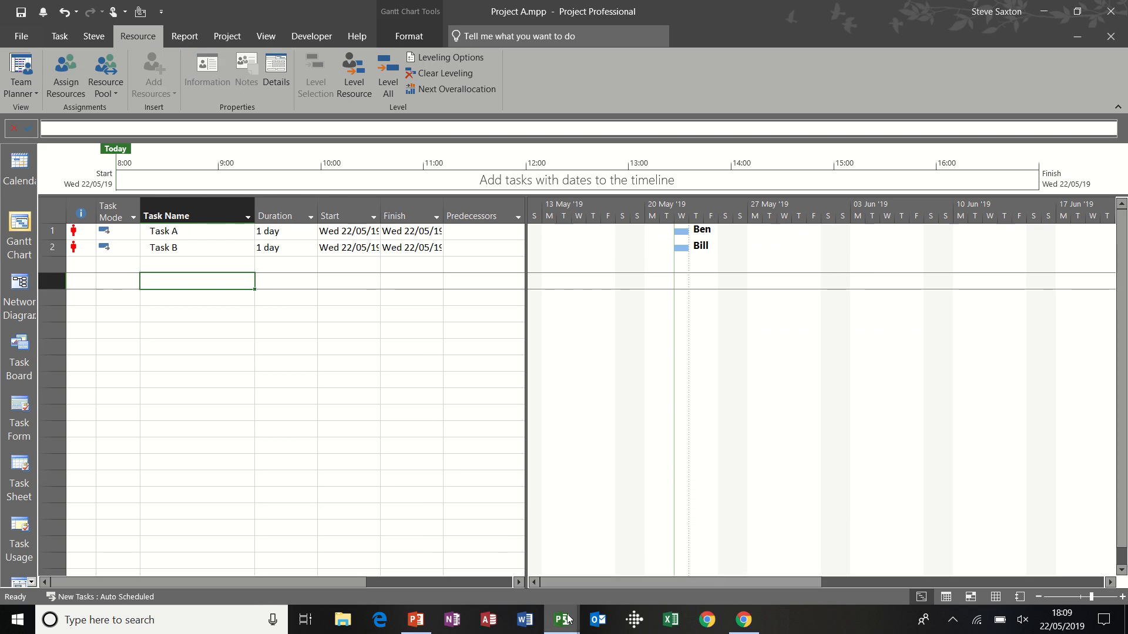
{"action": "mouse_move", "coordinate": [568, 618]}
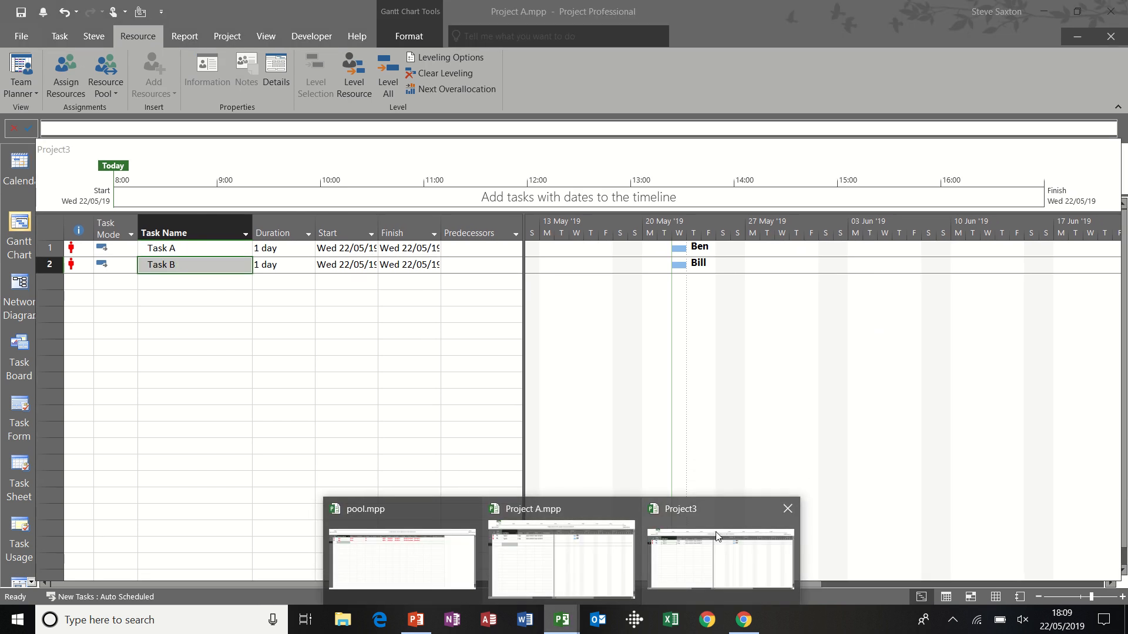